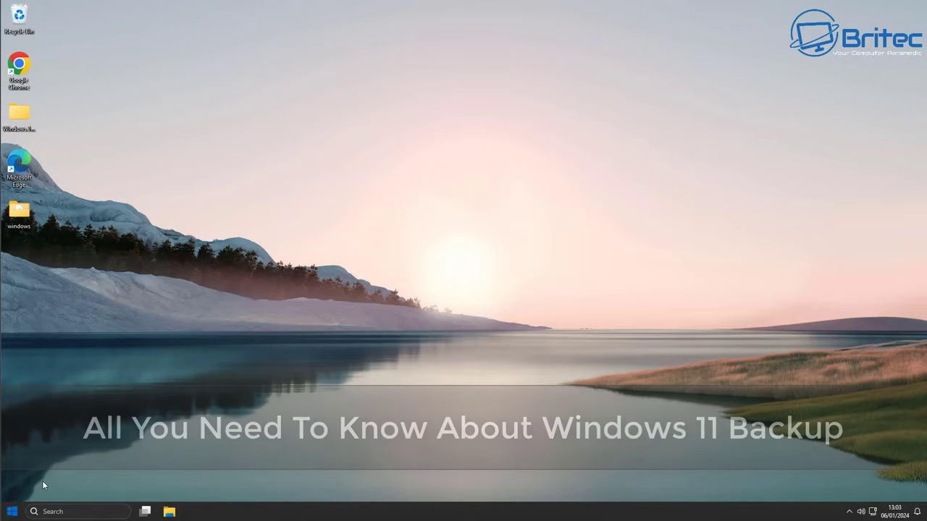
- Find and open Control Panel through Windows search and maximise its window
click(54, 511)
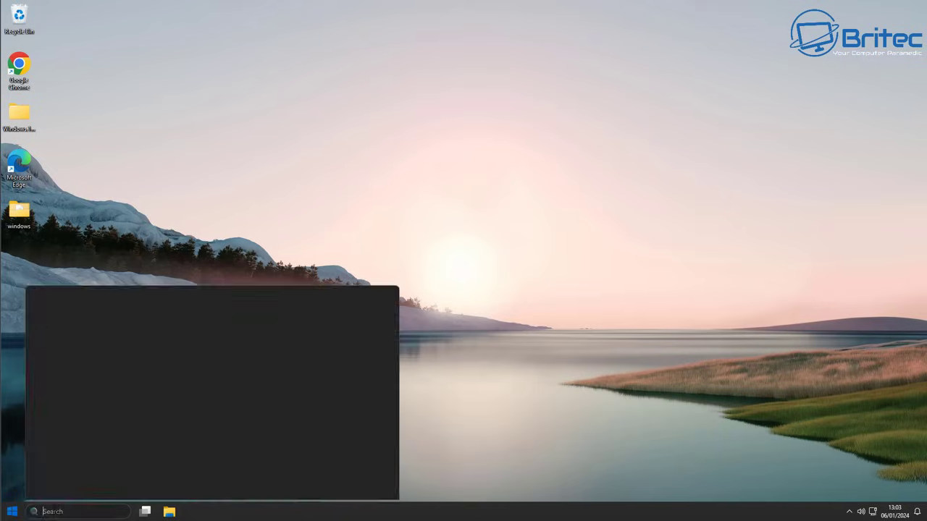
text(control)
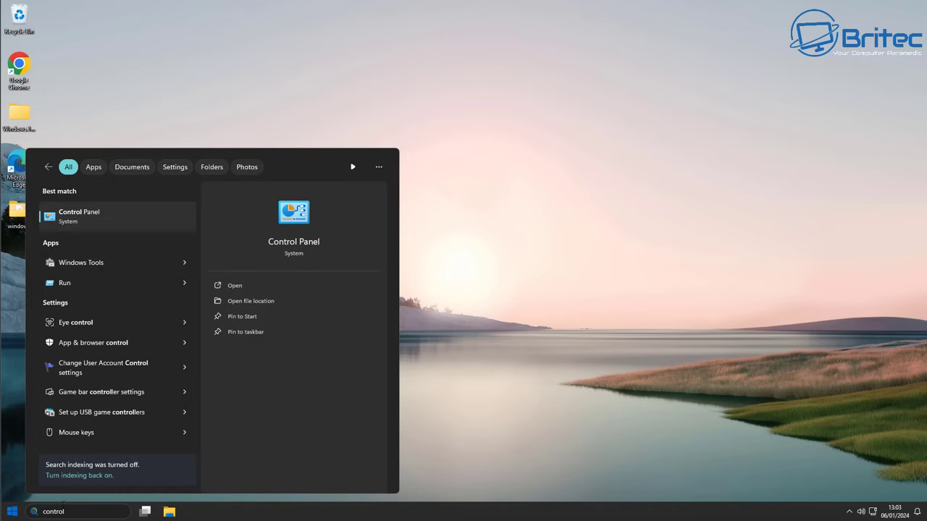
click(115, 215)
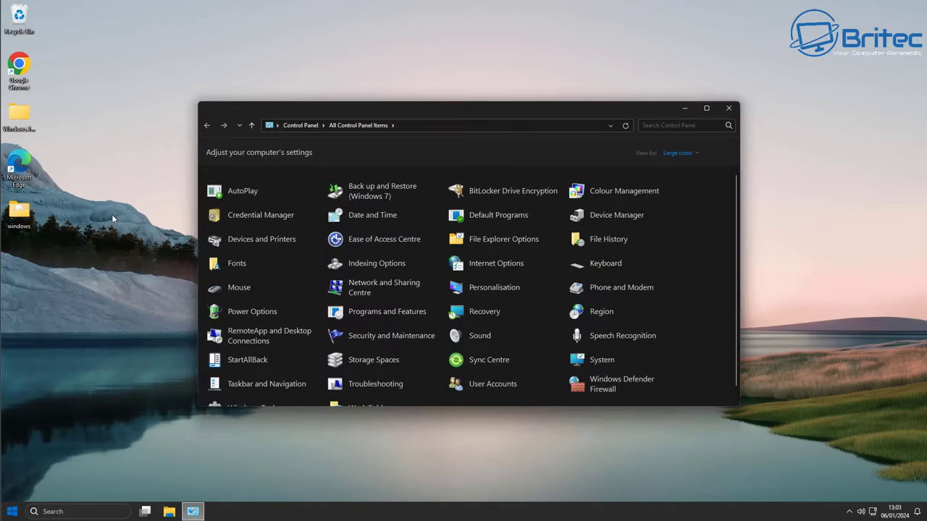
click(706, 108)
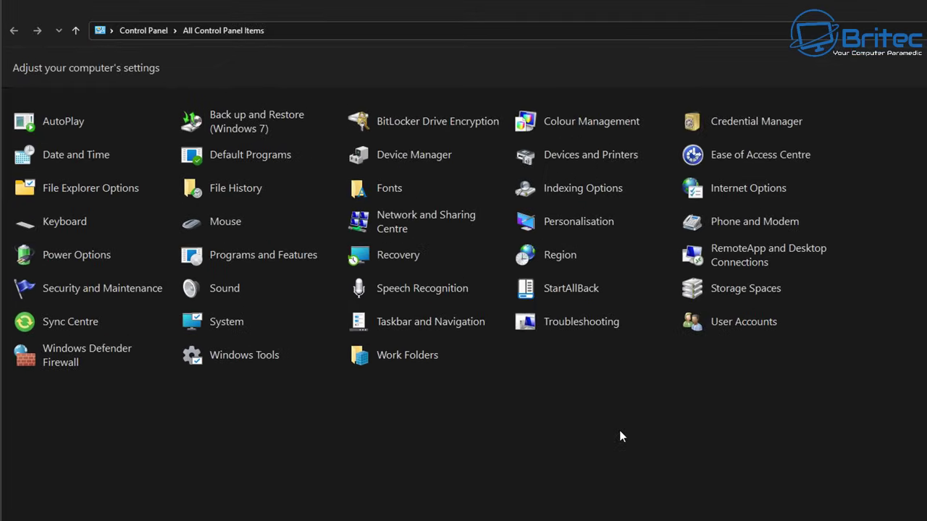
- Check the File History page and start the backup setup in Back up and Restore (Windows 7)
click(225, 190)
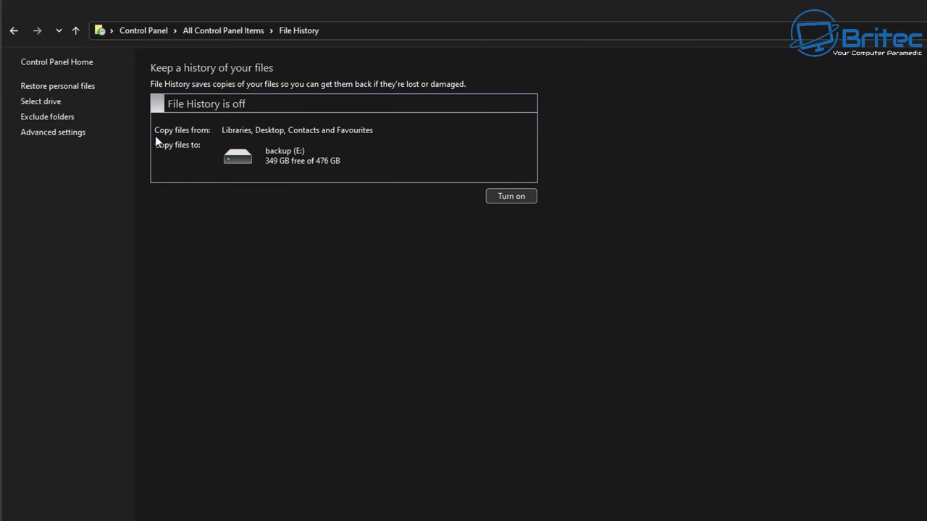
click(15, 31)
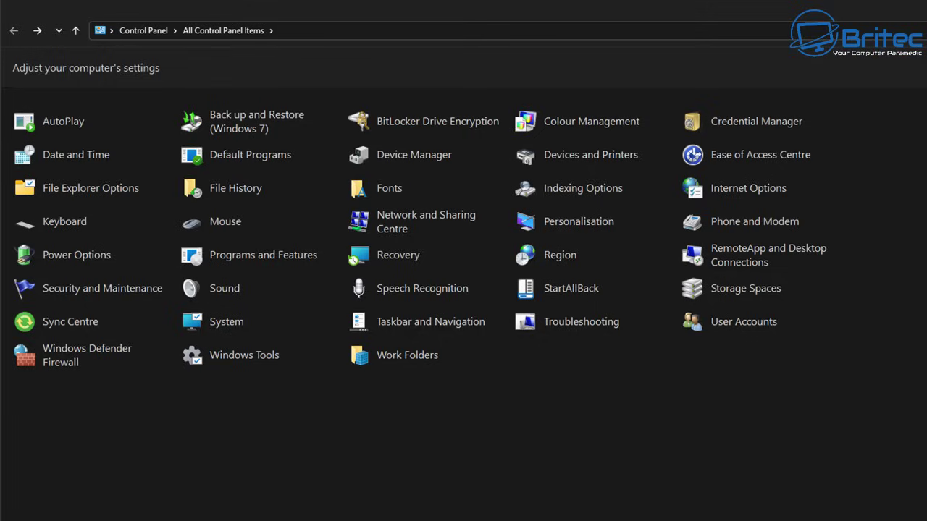
click(248, 124)
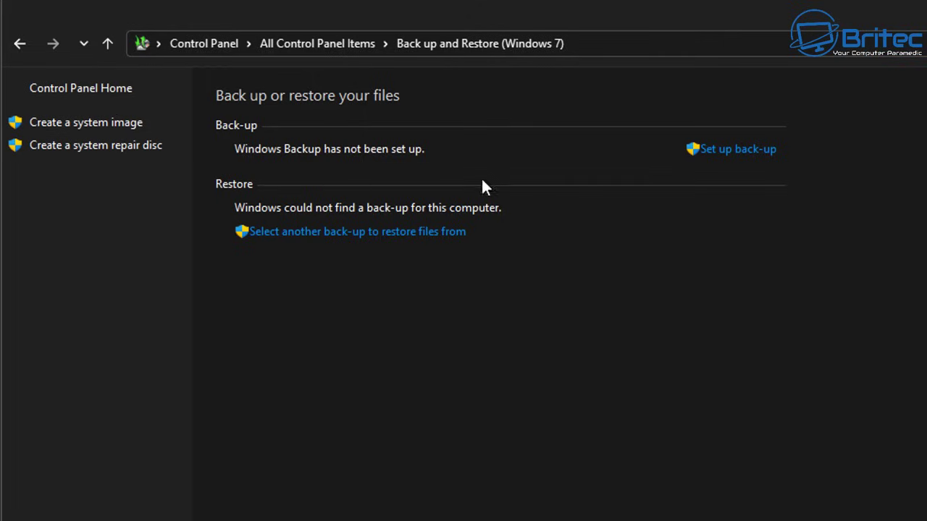
click(742, 163)
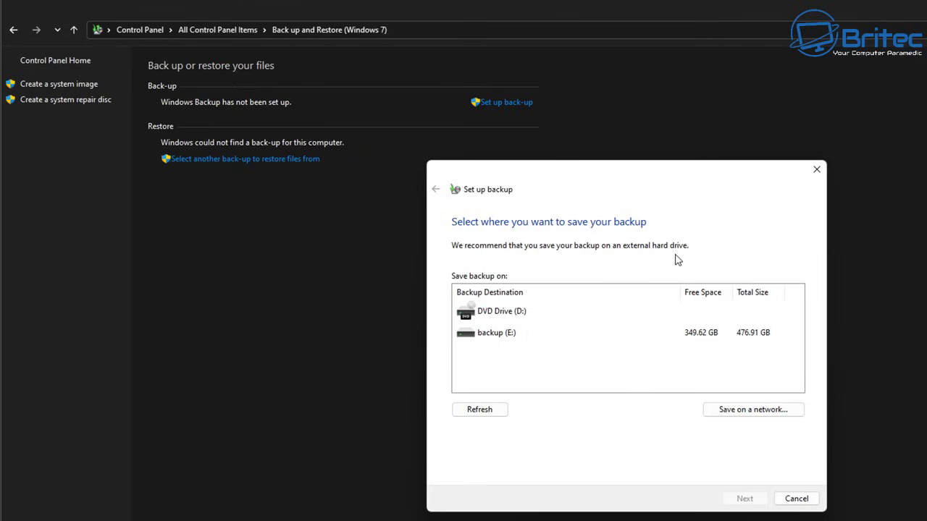
- Select backup (E:) as the backup destination and read the additional information about saving system images there
click(493, 339)
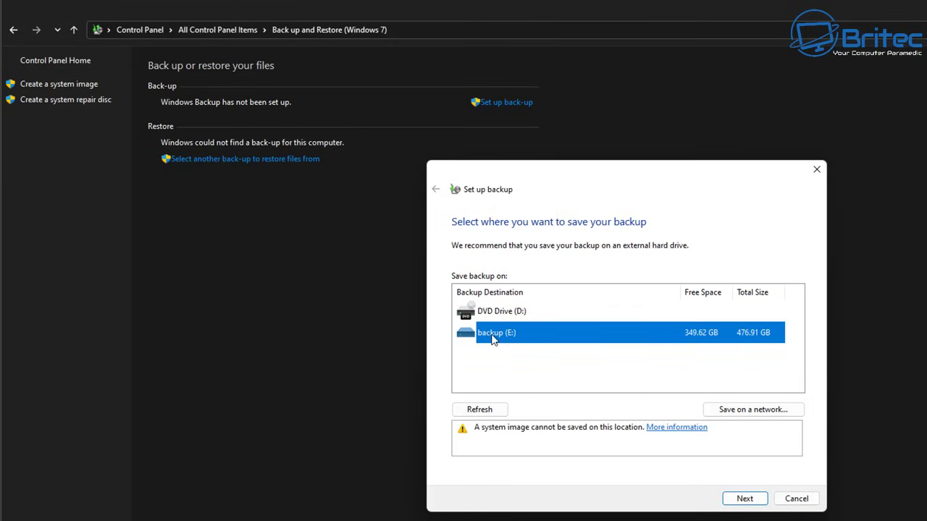
click(667, 430)
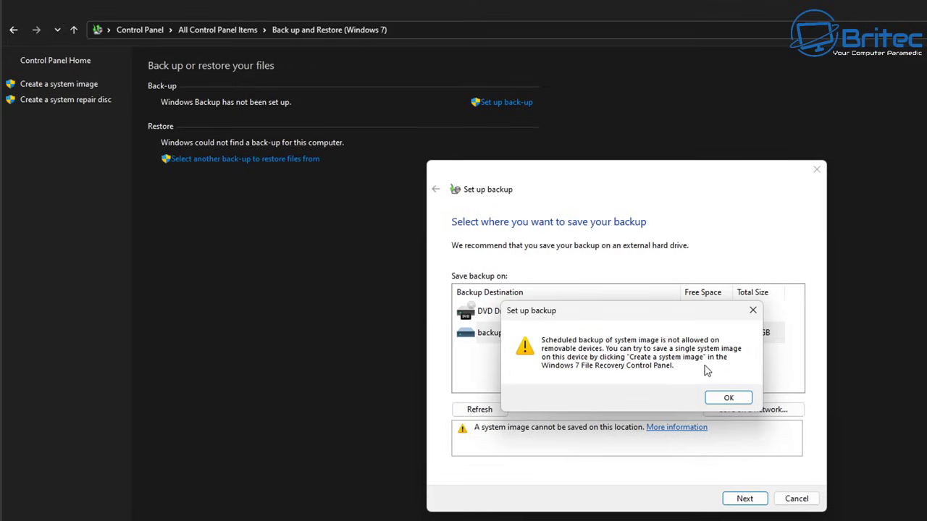
click(730, 399)
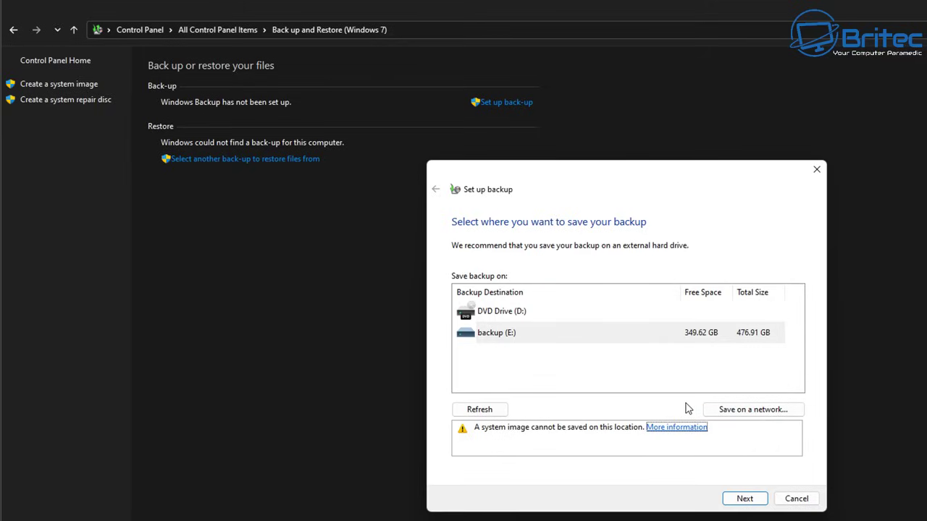
click(626, 341)
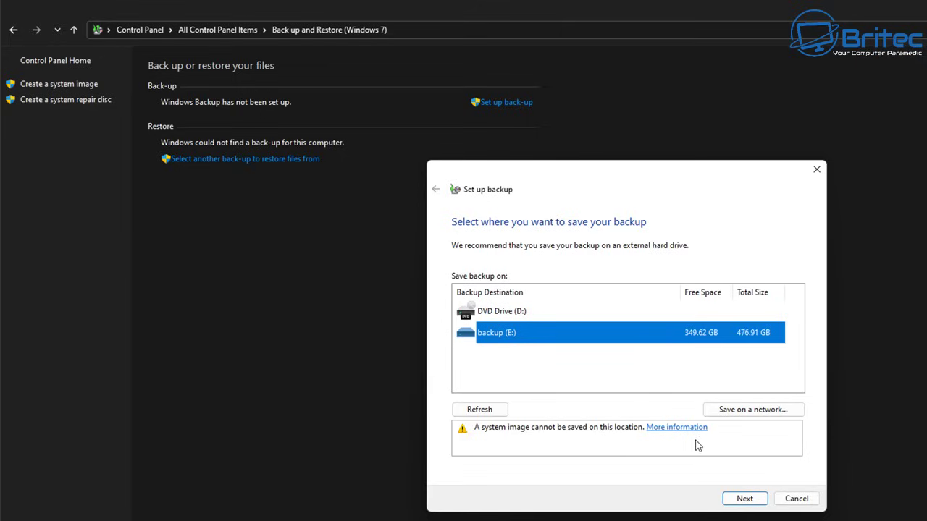
- Try entering \\OfficeNAS as the network location for the backup and remove the server name again
click(760, 417)
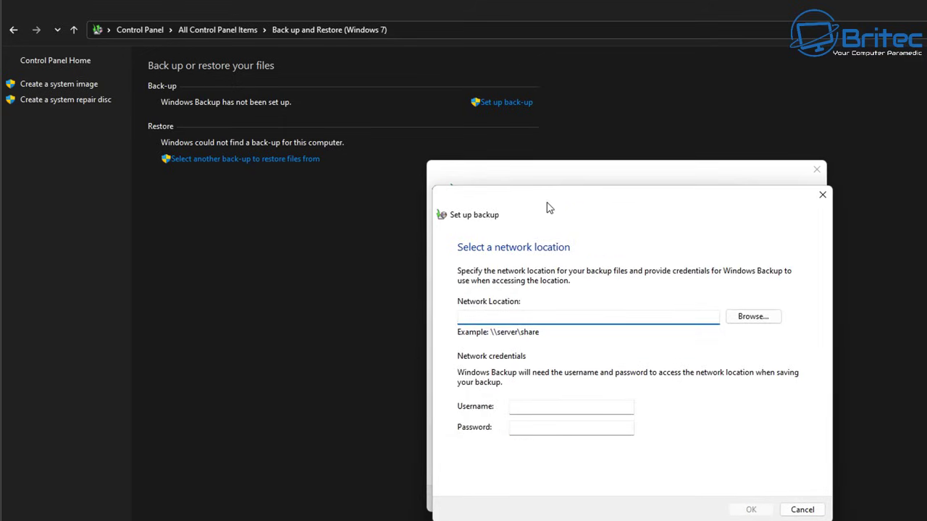
mouse_move(547, 208)
mouse_down()
mouse_move(577, 182)
mouse_move(535, 193)
mouse_move(542, 192)
mouse_up()
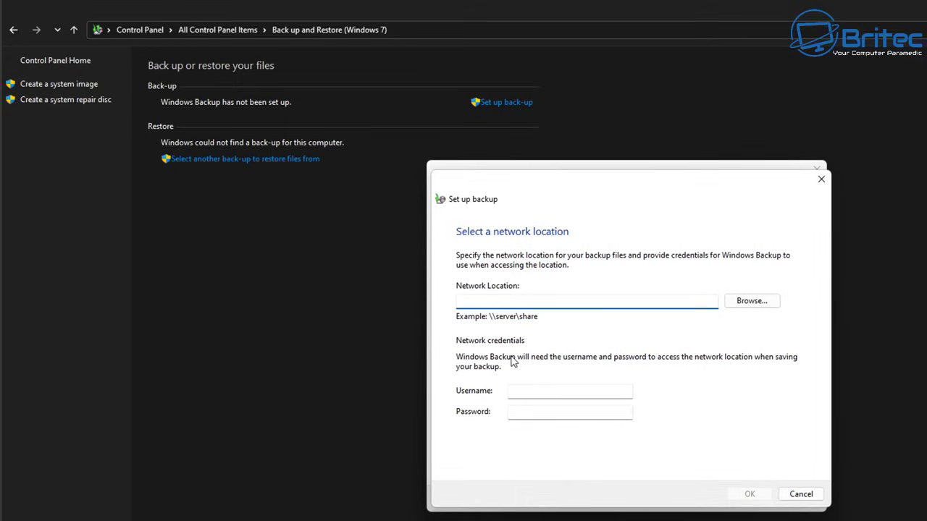
text(\\)
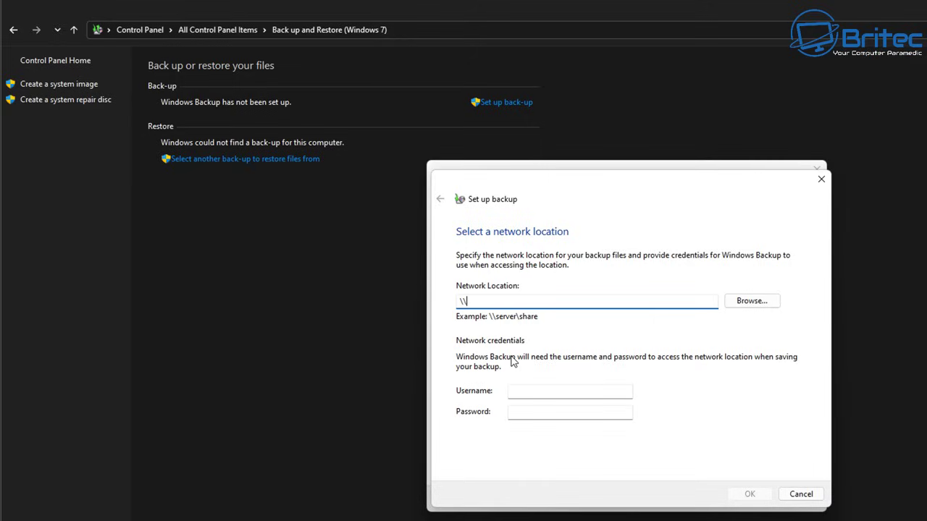
key(BackSpace)
key(BackSpace)
text(\\)
key(BackSpace)
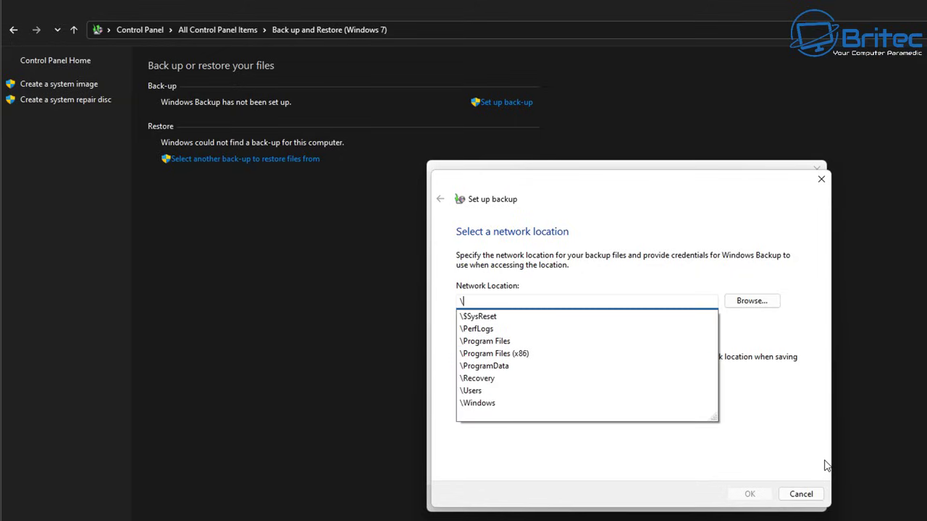
text(\)
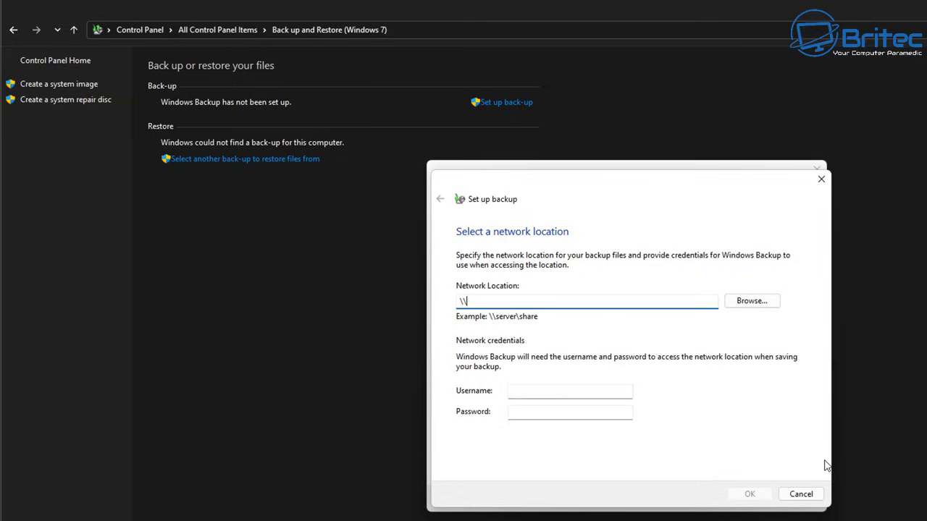
text(OfficeNAS)
key(BackSpace)
key(BackSpace)
key(BackSpace)
key(BackSpace)
key(BackSpace)
key(BackSpace)
key(BackSpace)
key(BackSpace)
key(BackSpace)
- Try a network location address starting with \\192.168 and clear the entry
text(192.168)
key(BackSpace)
key(BackSpace)
key(BackSpace)
key(BackSpace)
key(BackSpace)
key(BackSpace)
key(BackSpace)
key(BackSpace)
- Browse the network for a backup folder and cancel the network location selection
click(752, 304)
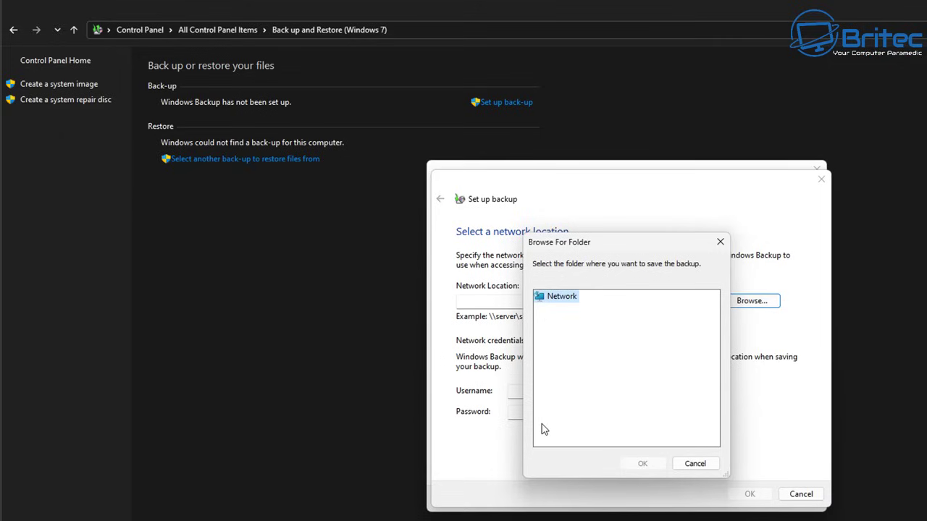
click(695, 463)
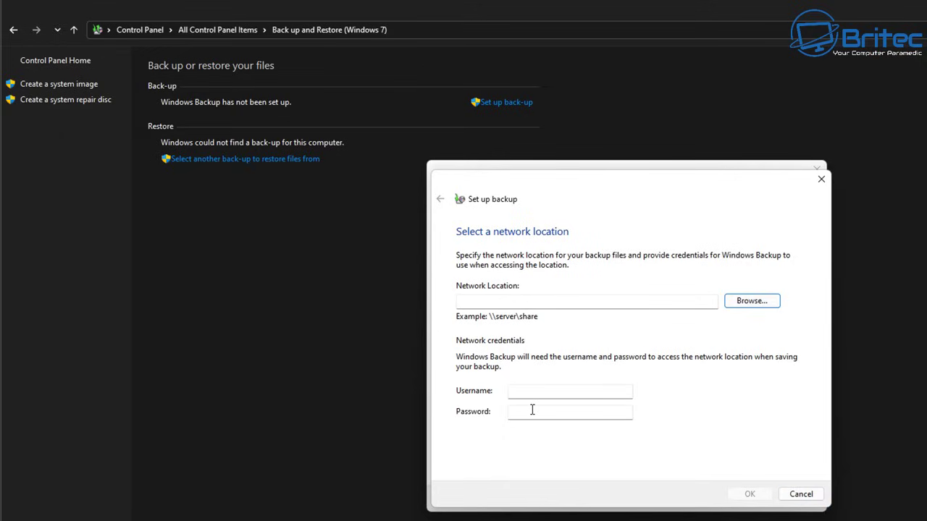
click(802, 495)
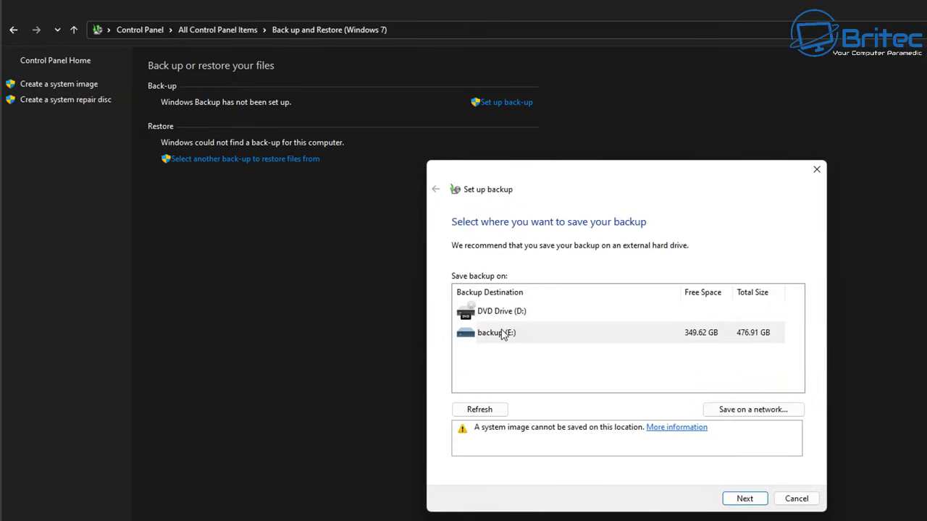
- Continue with backup (E:) as the destination and opt for "Let me choose" for the backup contents
click(502, 333)
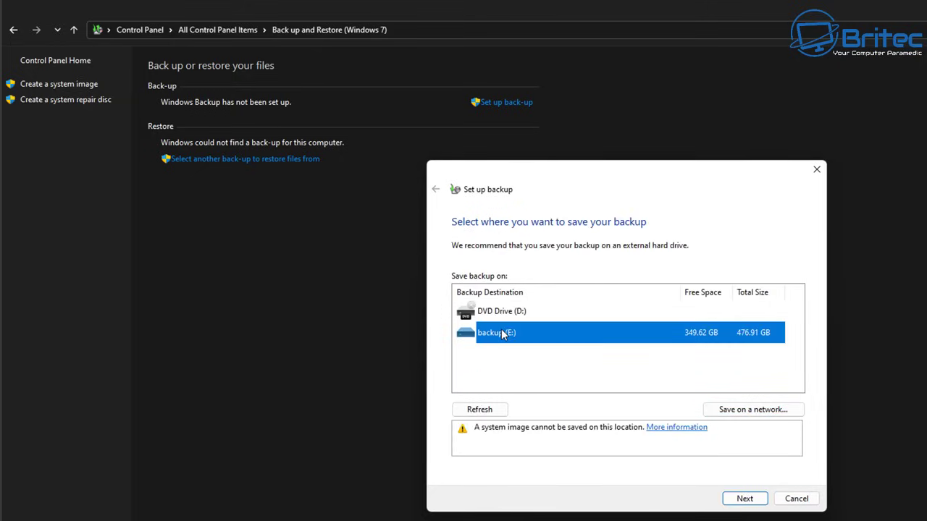
click(744, 498)
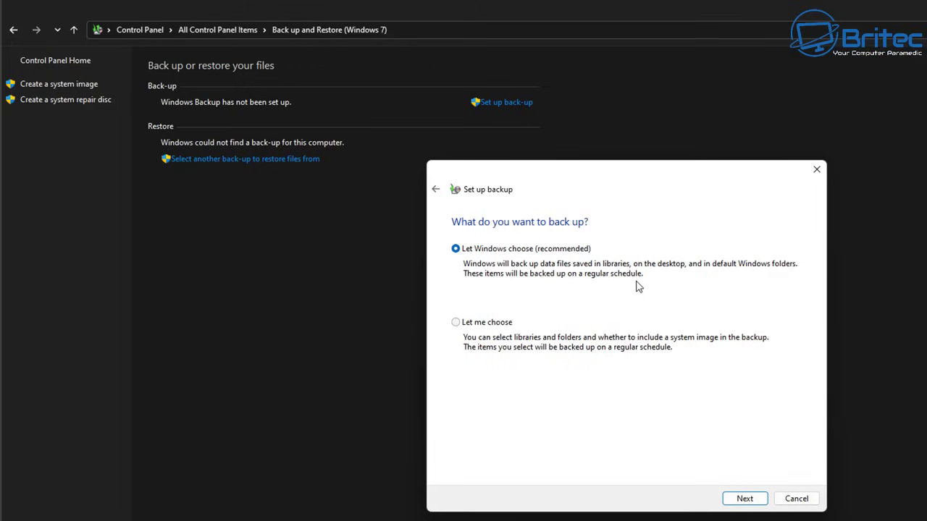
click(456, 323)
click(497, 249)
click(490, 323)
click(743, 499)
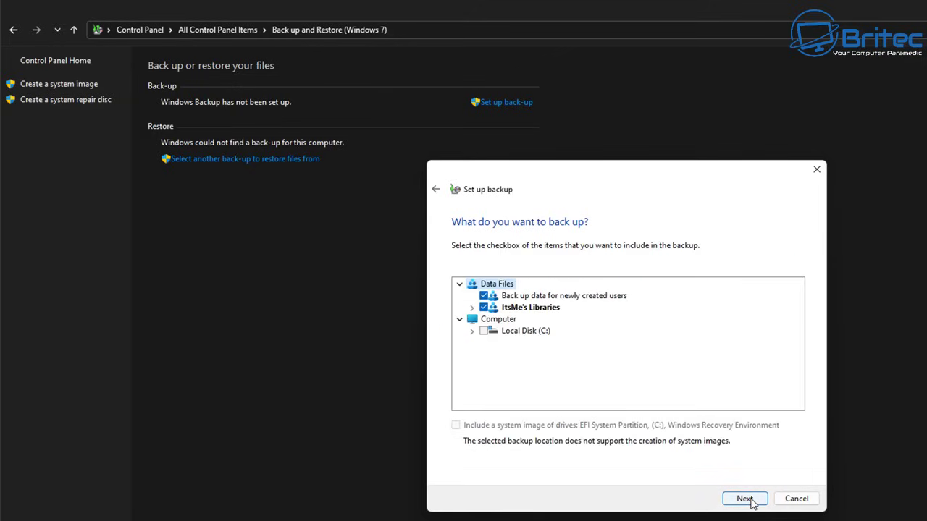
- Exclude all libraries and additional locations except the Pictures Library from the backup and proceed to the settings review
click(472, 307)
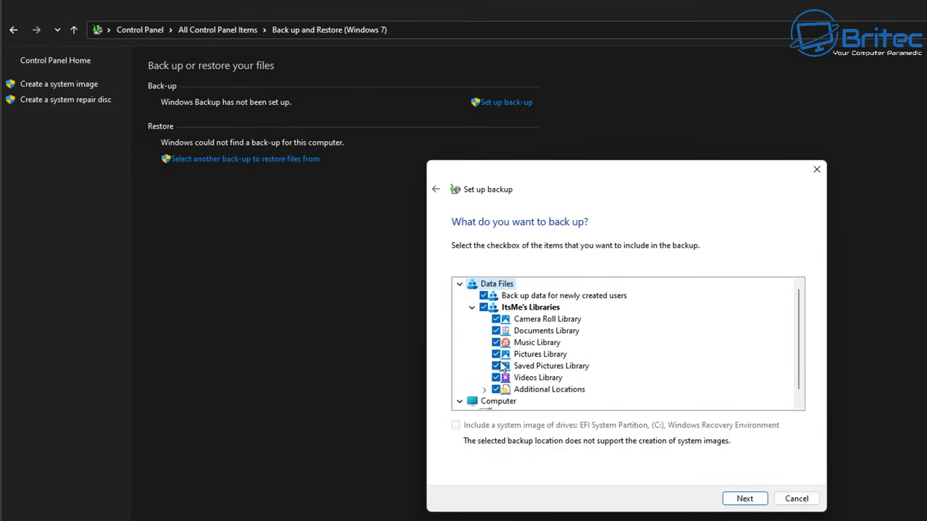
click(496, 366)
click(496, 377)
click(496, 354)
click(496, 342)
click(496, 331)
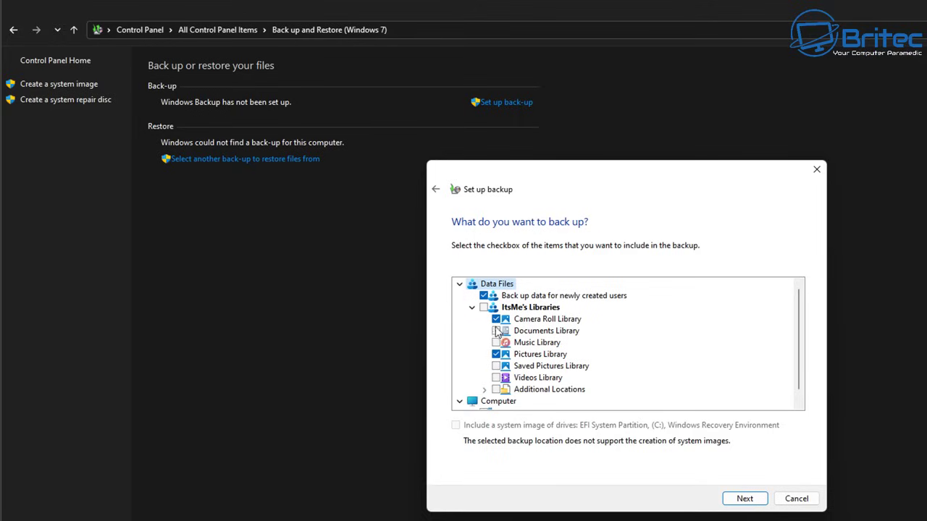
click(496, 320)
scroll(728, 377, down, 1)
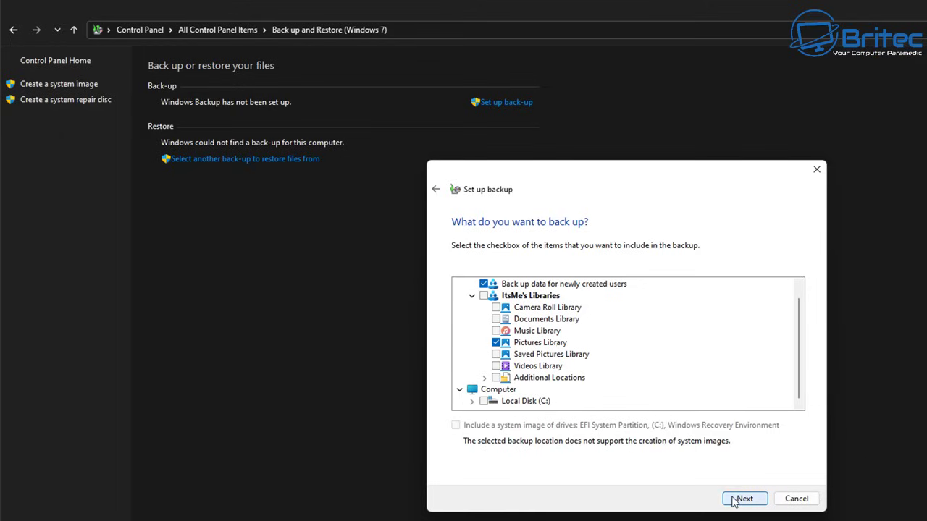
click(738, 498)
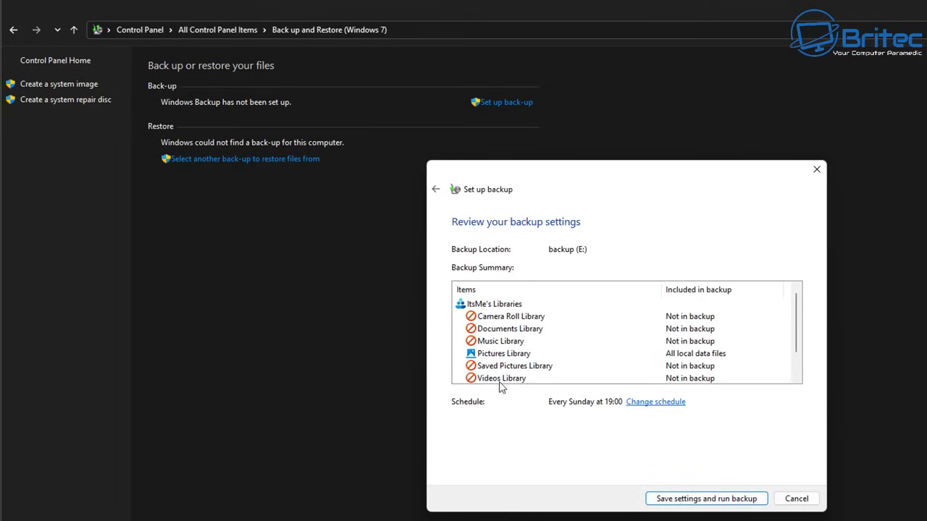
- Review the backup summary and change the backup schedule's frequency to Daily
scroll(514, 362, down, 1)
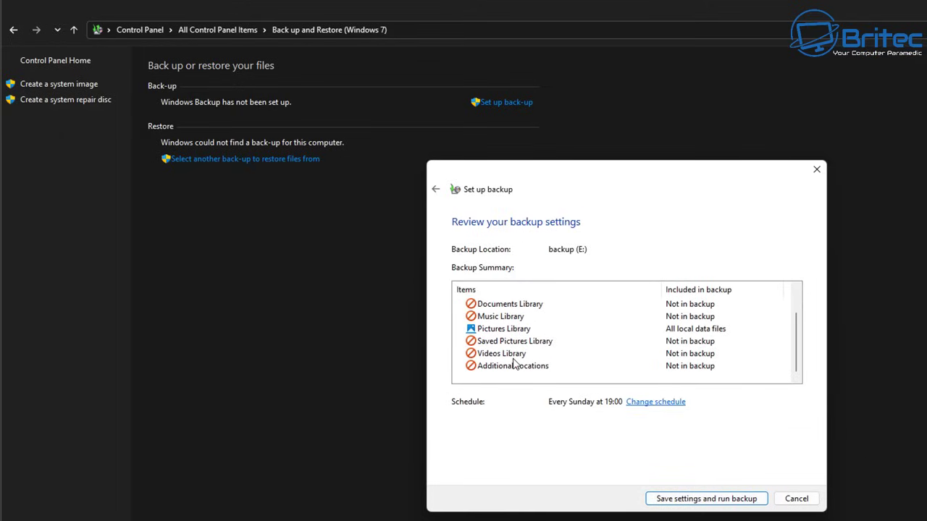
scroll(514, 364, up, 1)
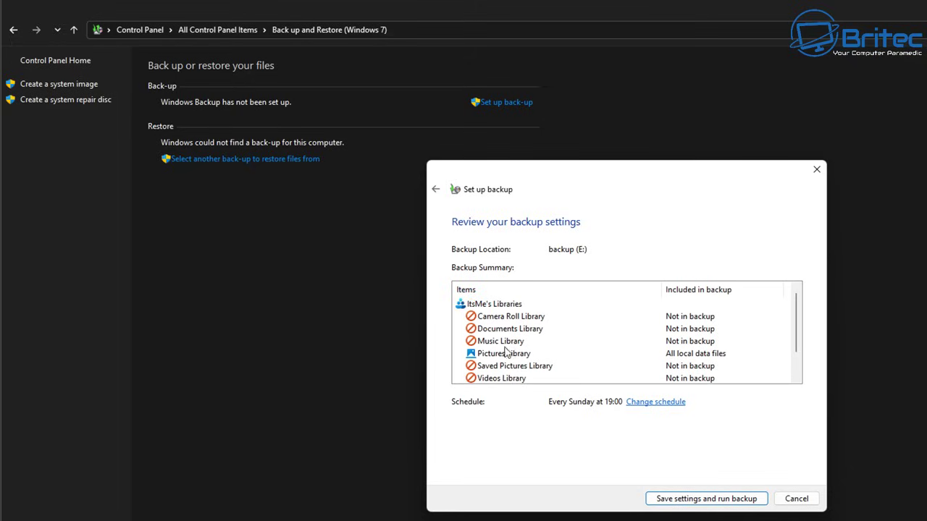
scroll(504, 351, down, 1)
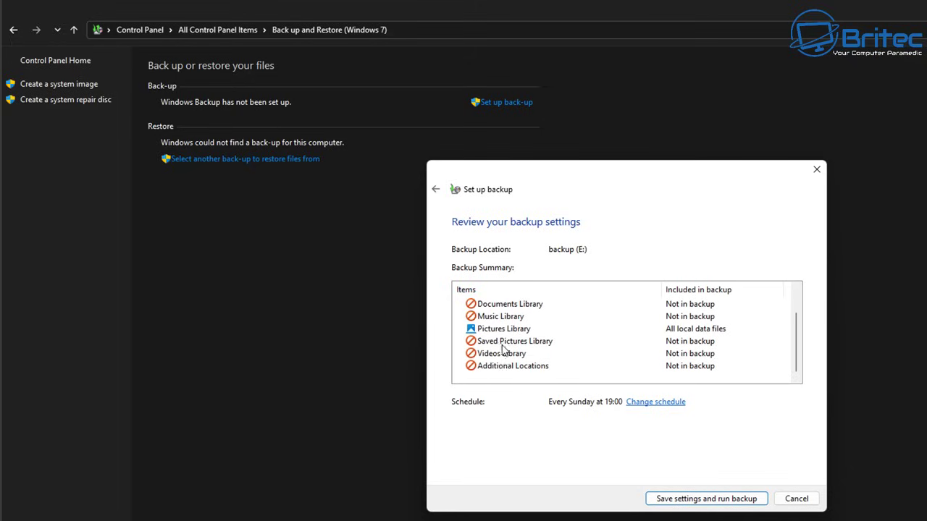
click(637, 402)
mouse_move(579, 202)
mouse_down()
mouse_move(575, 169)
mouse_move(578, 185)
mouse_up()
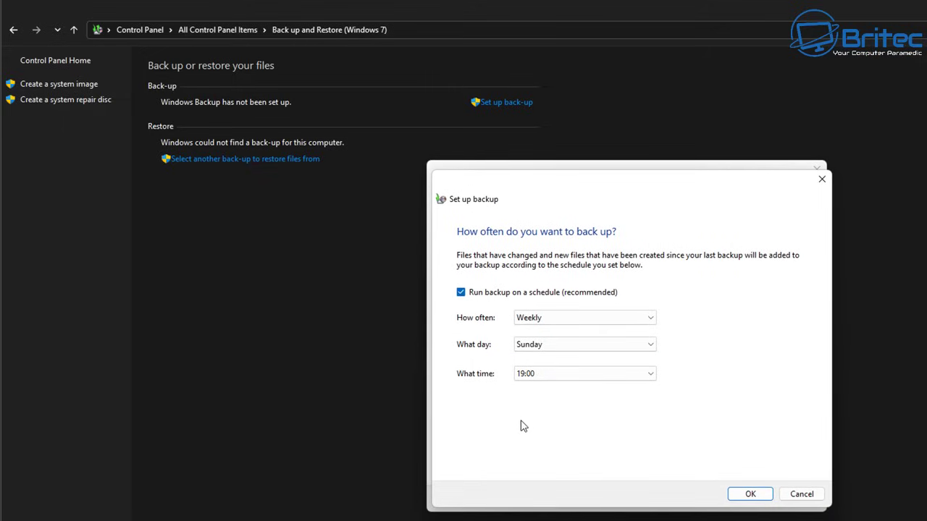
click(570, 319)
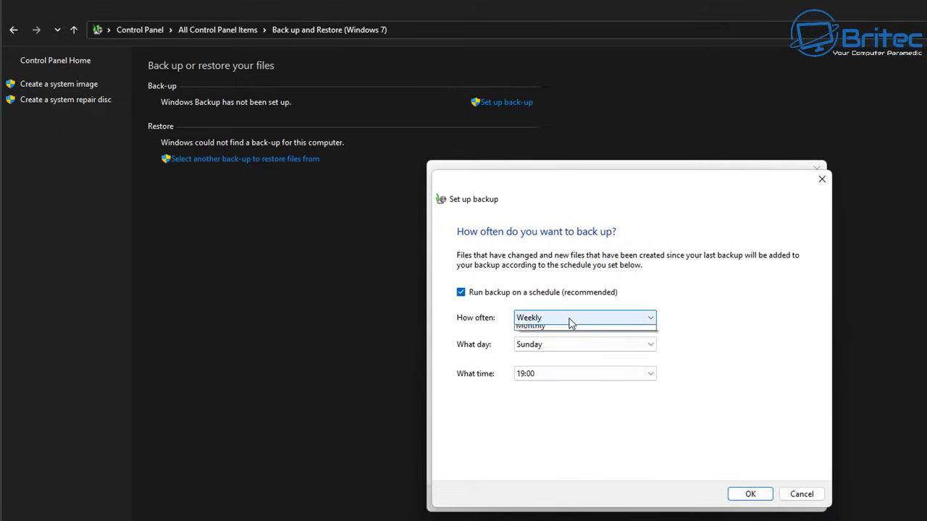
click(550, 333)
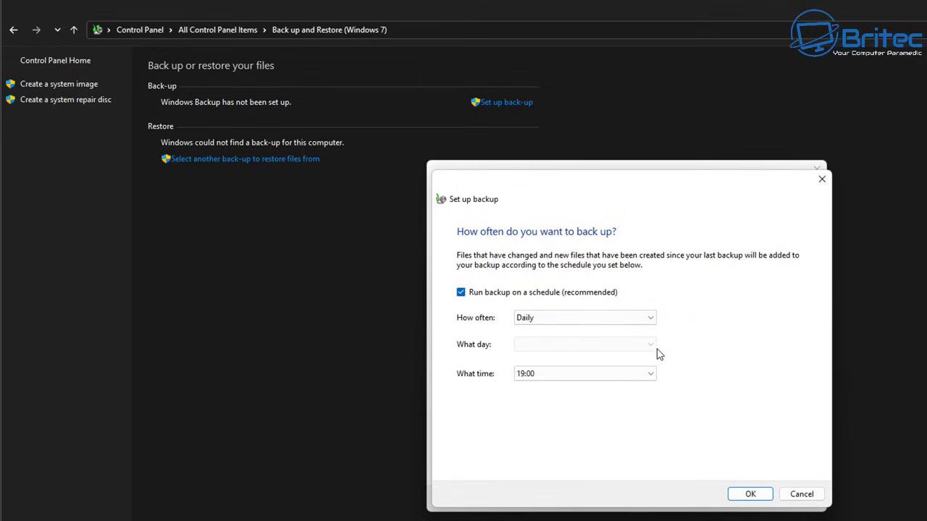
- Set the daily backup time to 12:00 (noon), then save the settings and run the backup to completion
click(629, 374)
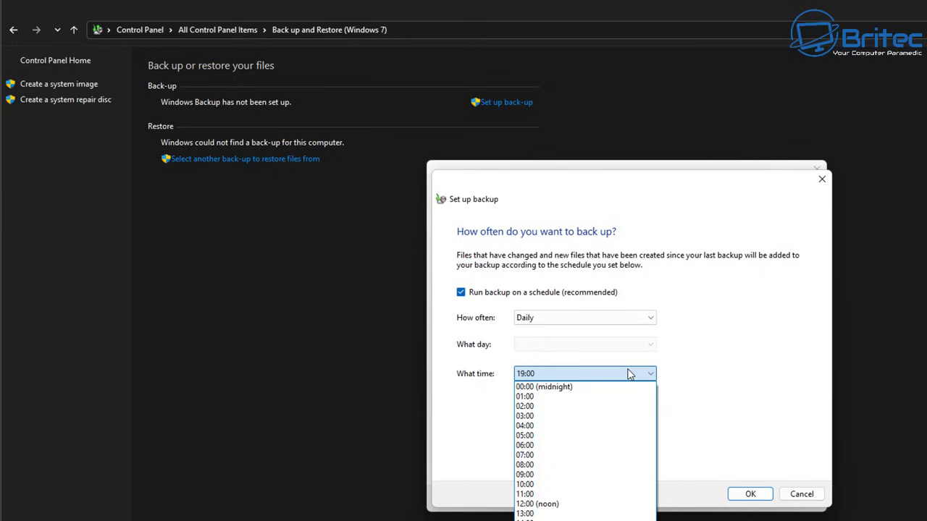
click(594, 406)
click(557, 374)
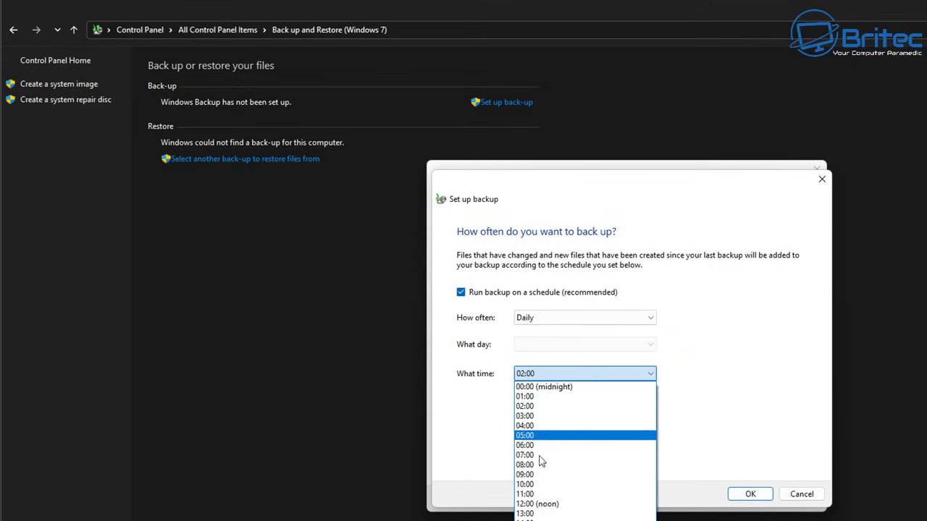
click(531, 506)
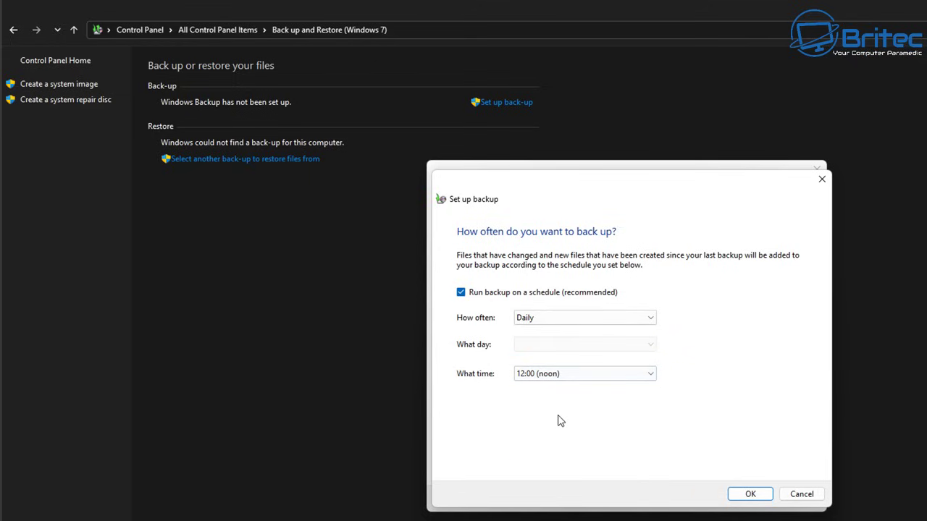
click(742, 496)
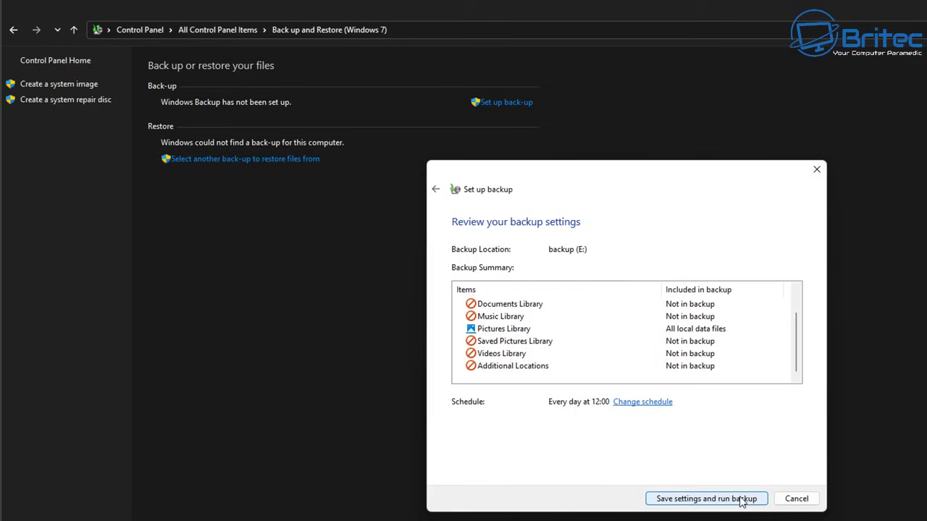
click(701, 499)
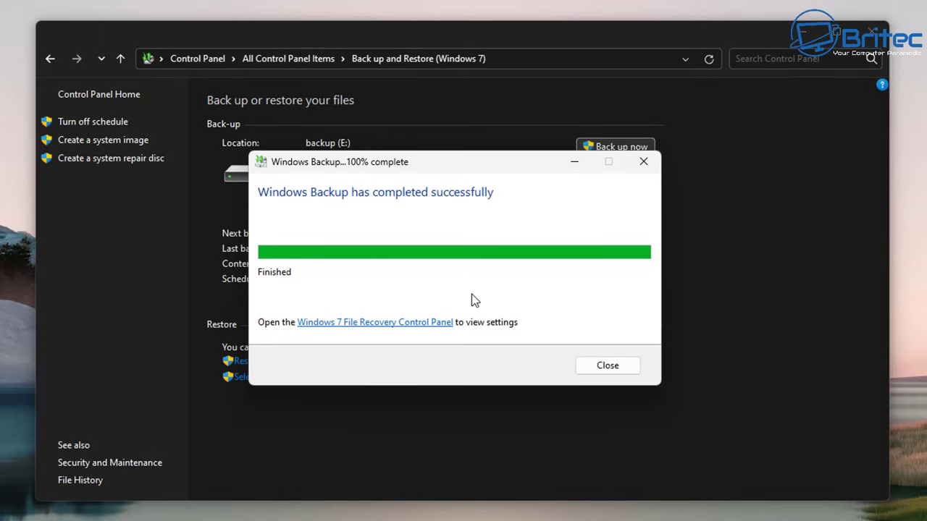
click(614, 369)
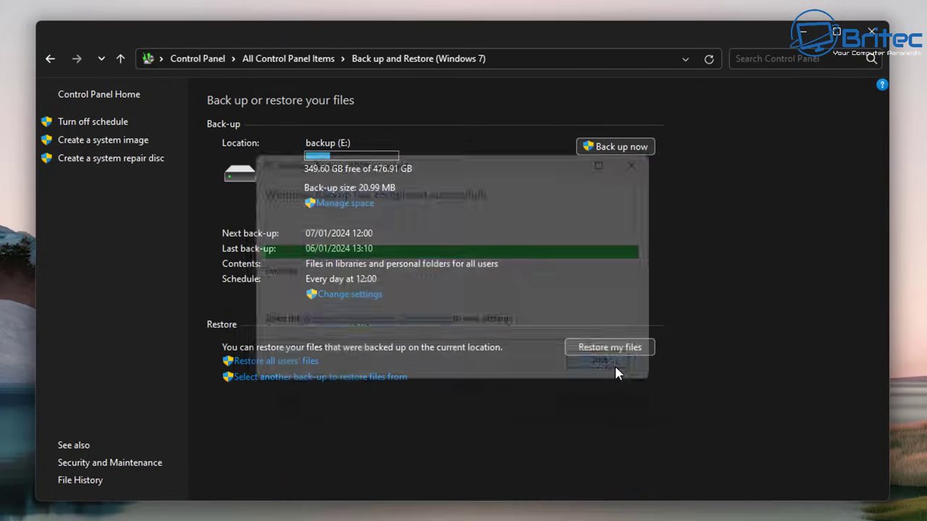
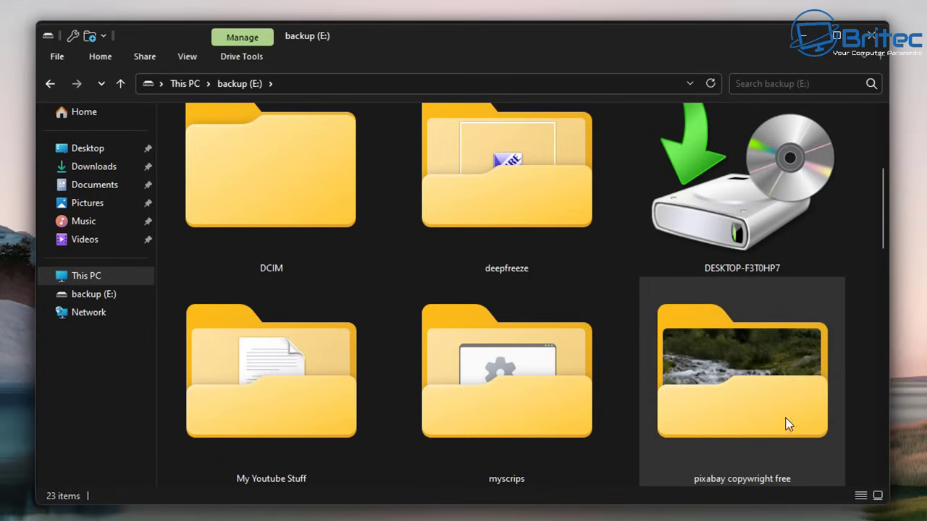
- View the restore options for the DESKTOP-F3T0HP7 backup on the backup (E:) drive and close them without restoring
click(760, 217)
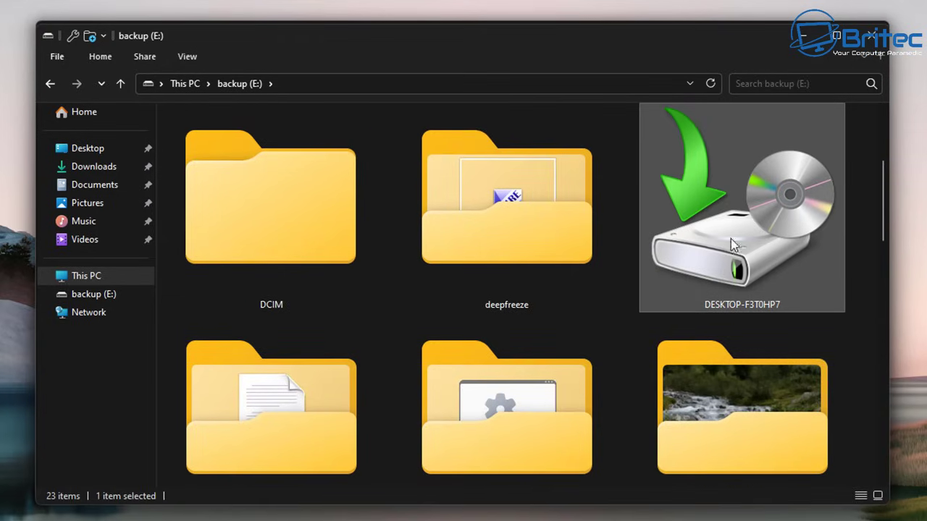
mouse_move(746, 254)
mouse_move(738, 311)
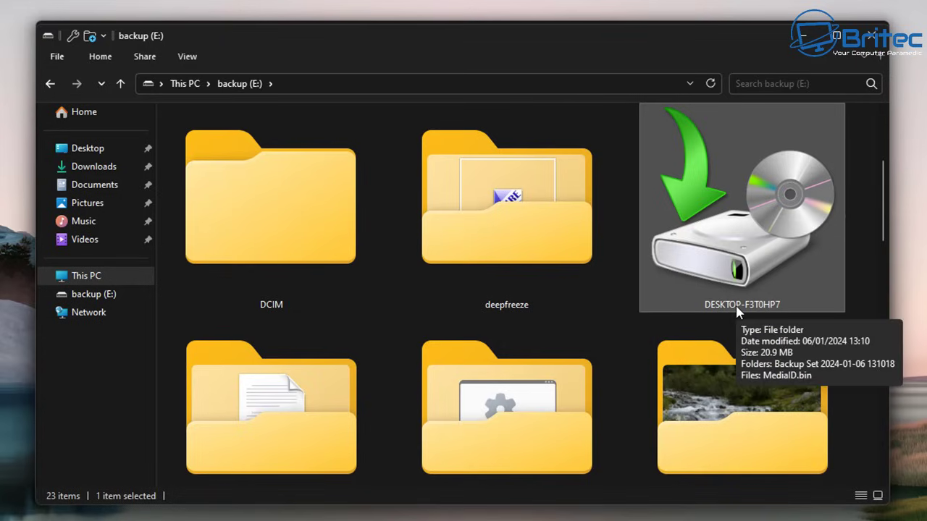
right_click(742, 197)
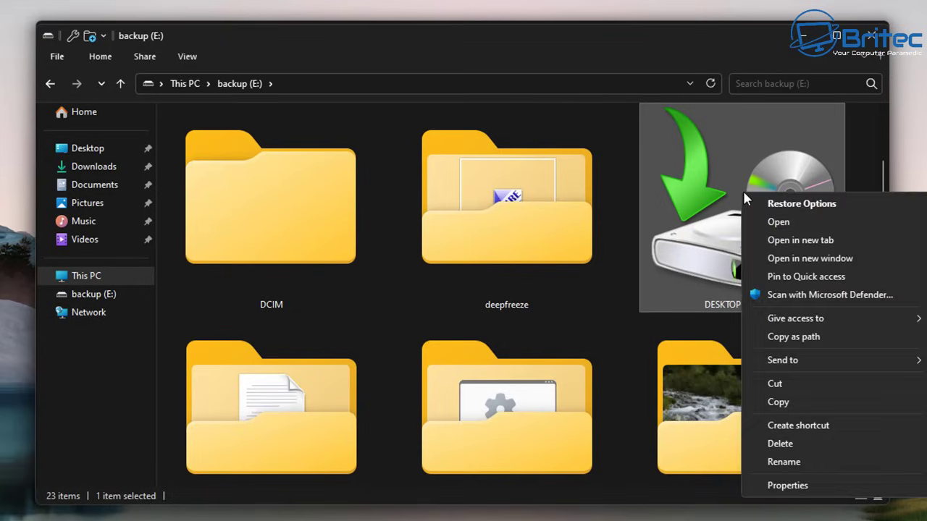
click(795, 204)
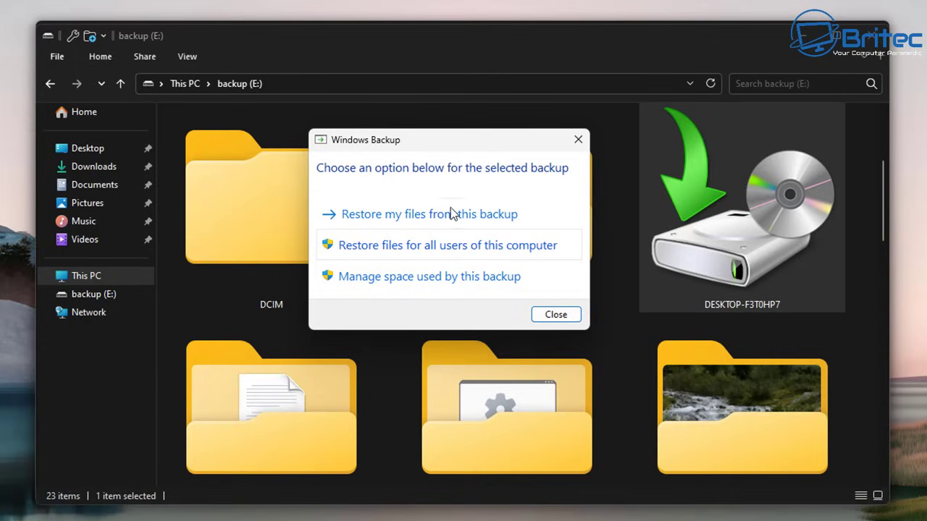
click(557, 319)
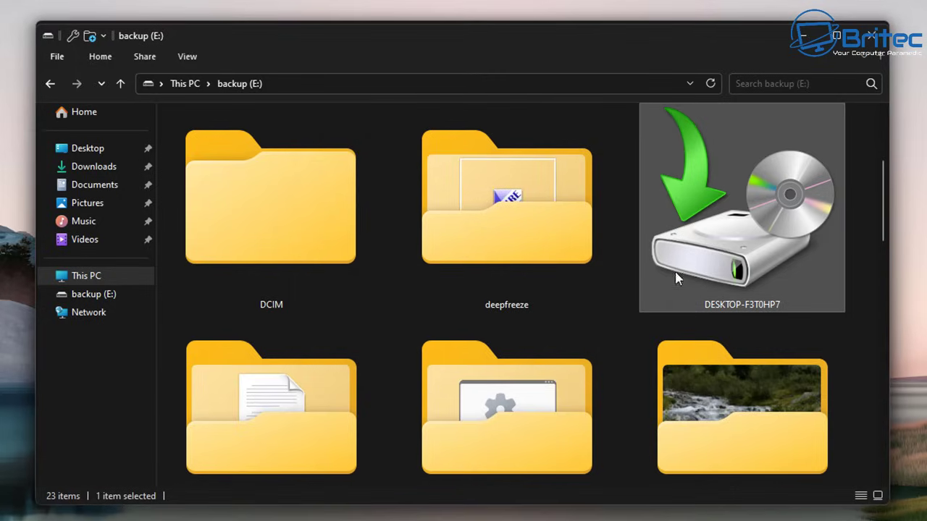
double_click(746, 238)
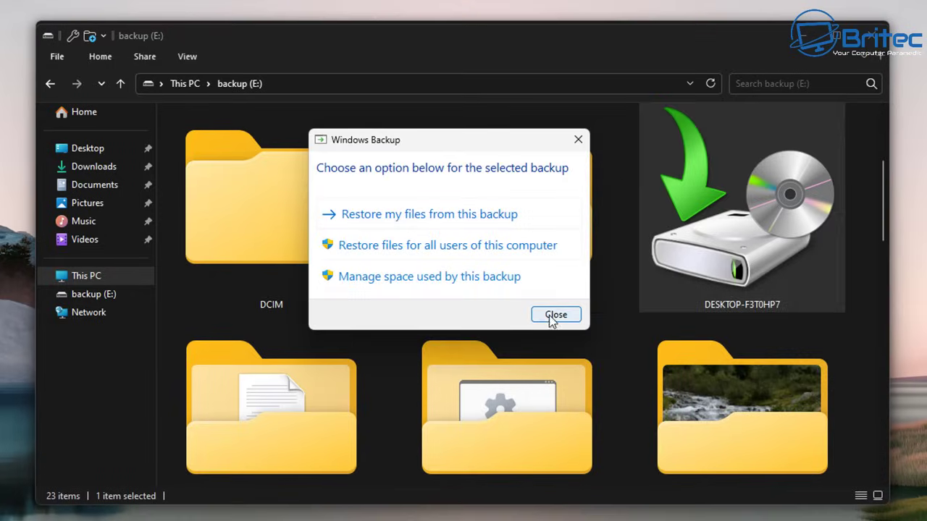
click(554, 315)
mouse_move(768, 250)
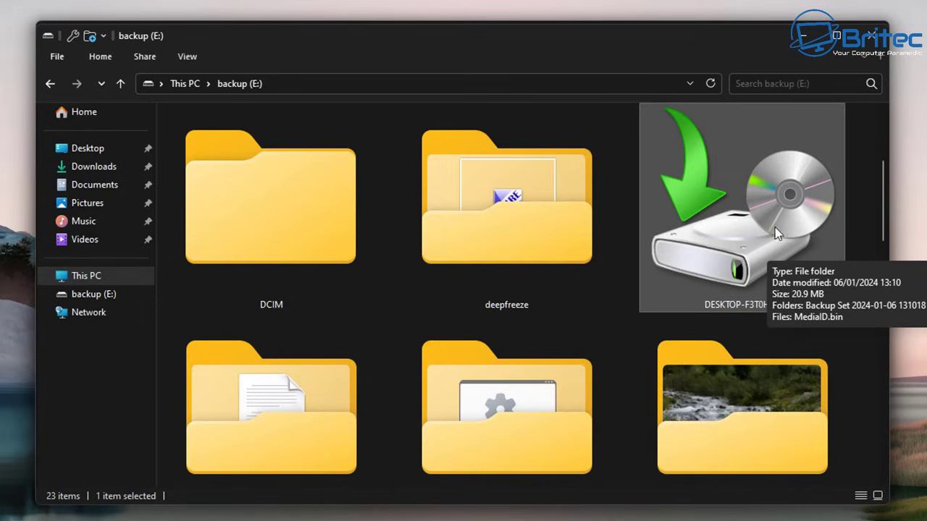
- Open the DESKTOP-F3T0HP7 backup as a folder and go through its backup set and backup files folders into Backup files 3.zip
scroll(693, 370, up, 1)
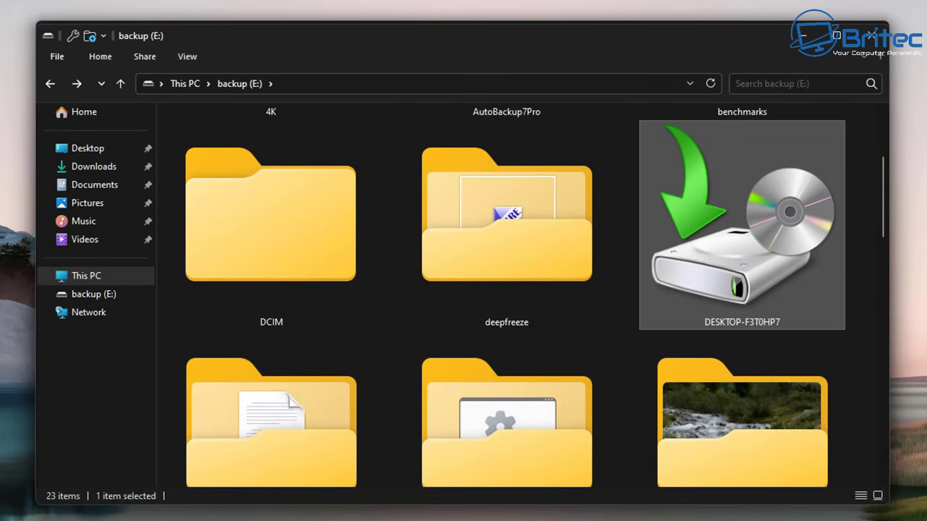
right_click(762, 266)
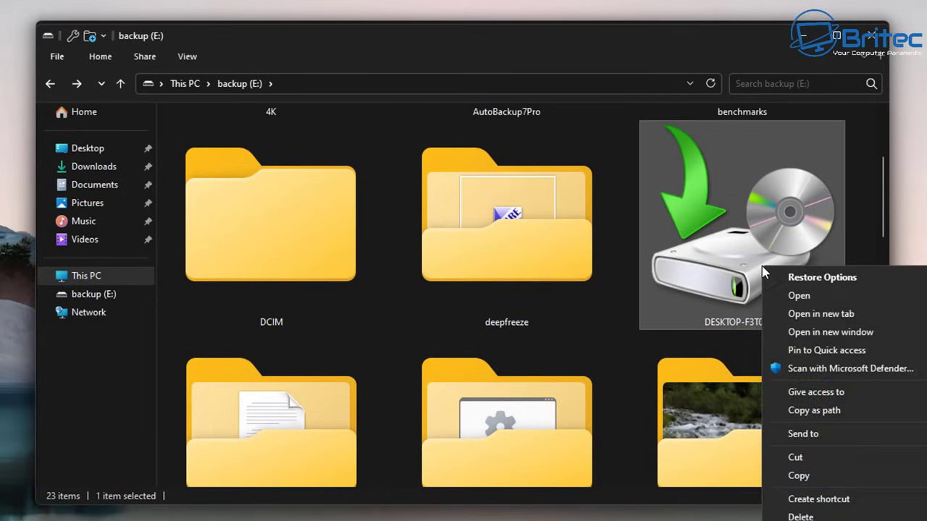
click(799, 296)
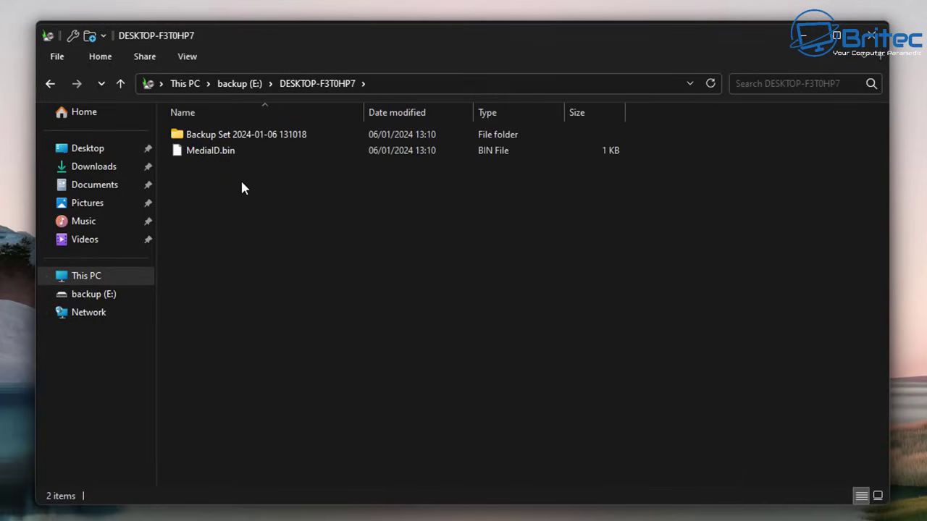
double_click(252, 137)
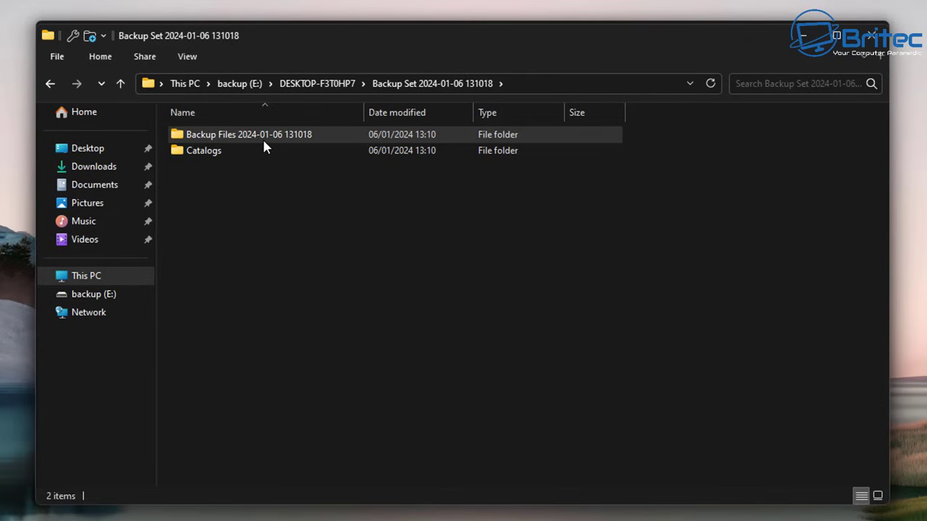
double_click(263, 141)
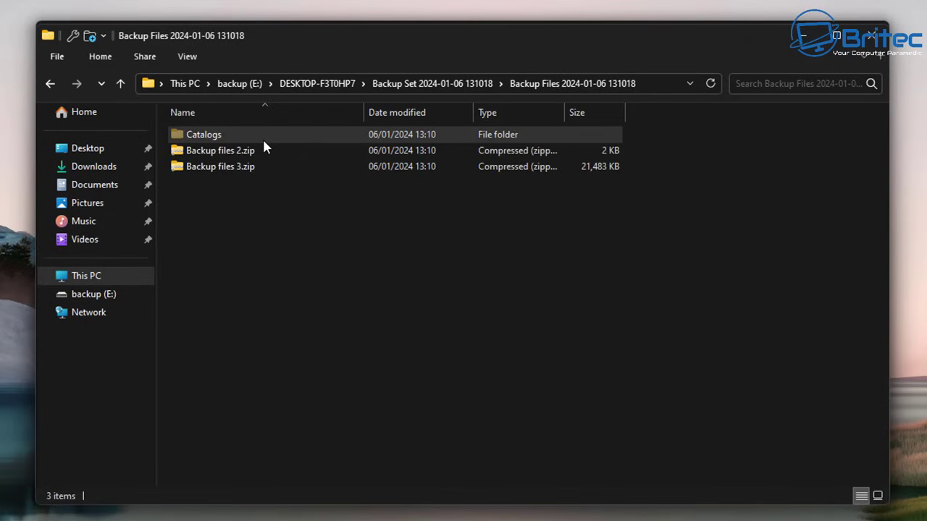
click(265, 148)
double_click(217, 172)
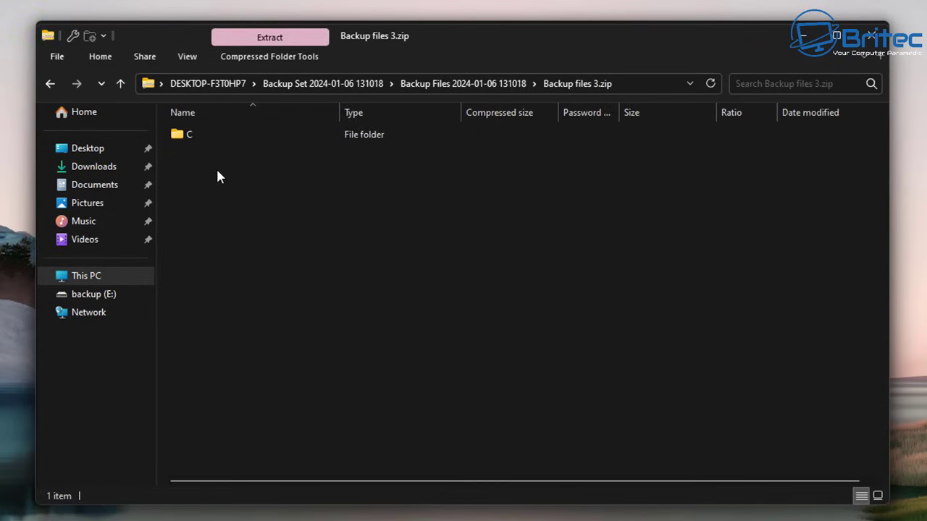
- Inside Backup files 3.zip, go through the C and Users folders to the wallpaper folder in the user's Pictures
double_click(185, 138)
double_click(187, 137)
double_click(186, 137)
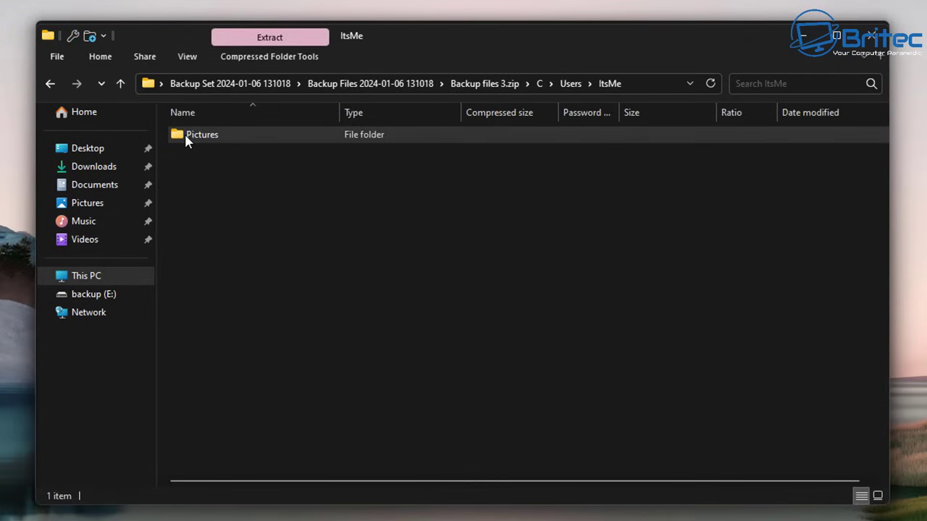
double_click(186, 137)
double_click(190, 138)
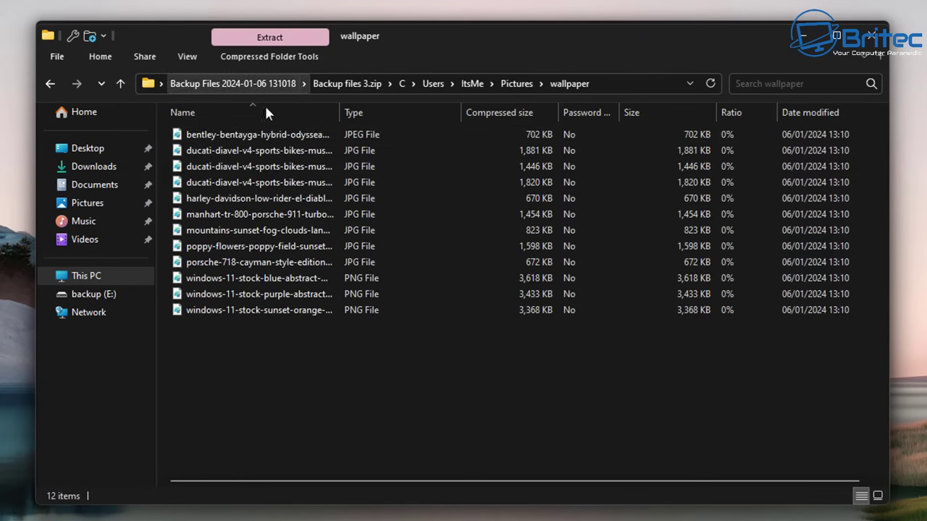
- Display the wallpaper folder's files as extra large icons and select the windows-11-stock-purple-abstract image
click(187, 57)
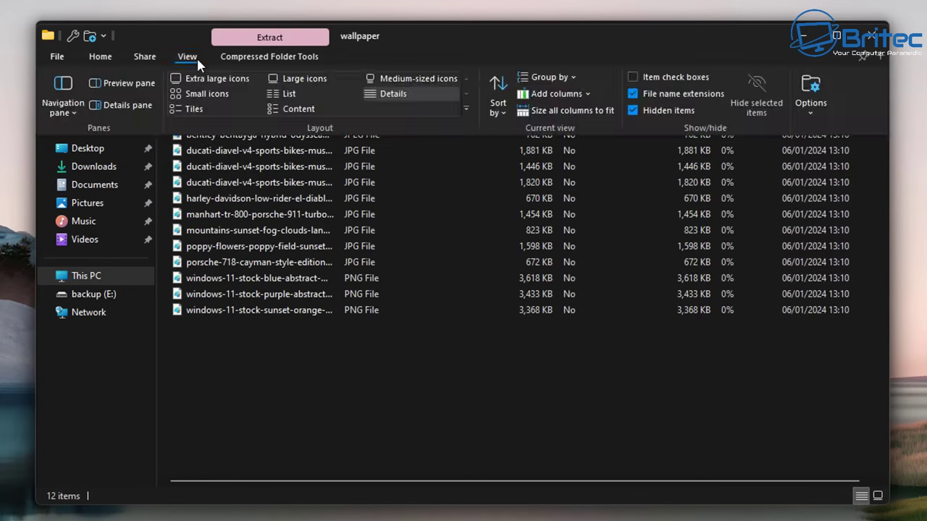
click(200, 80)
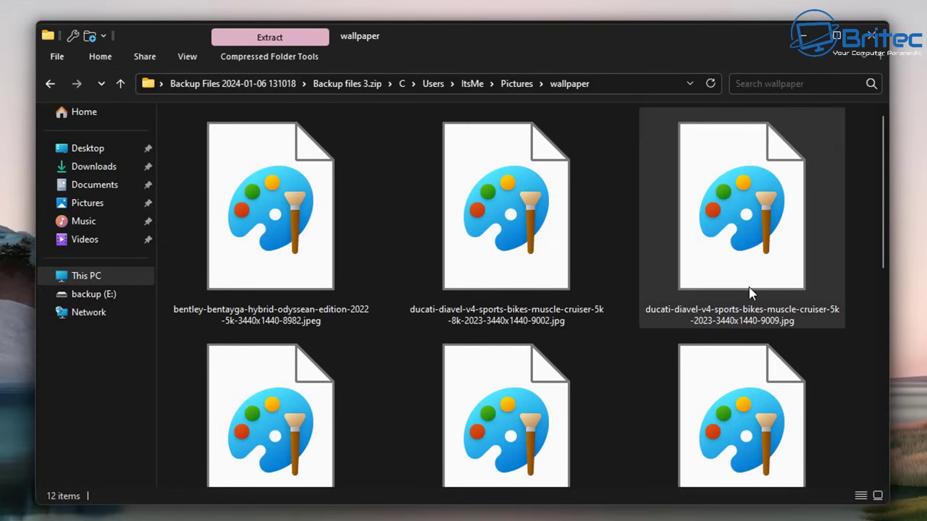
scroll(753, 337, down, 6)
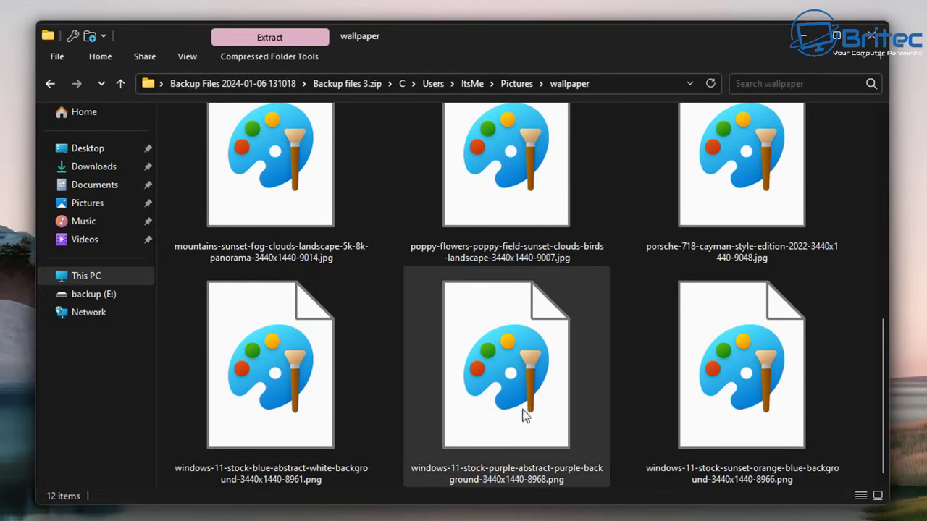
click(476, 382)
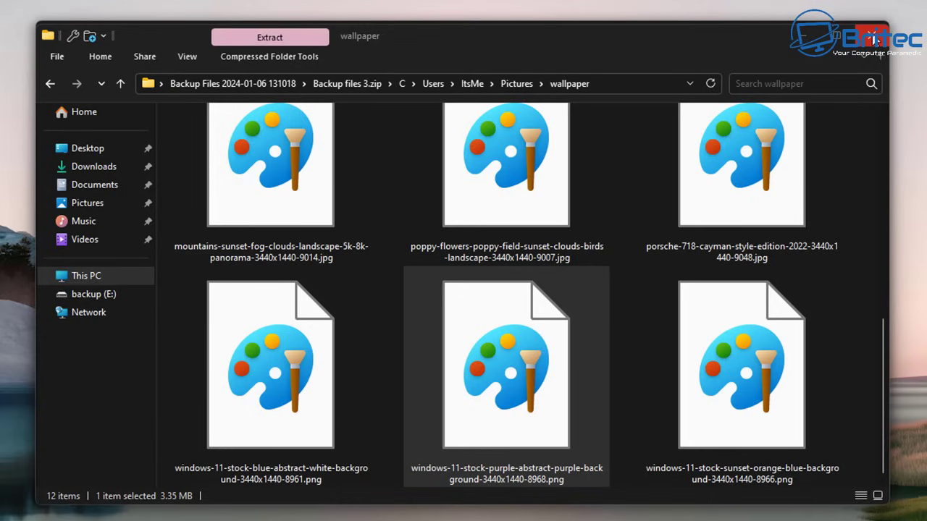
- Start extracting all files from the backup archive and browse for a different destination folder
click(270, 39)
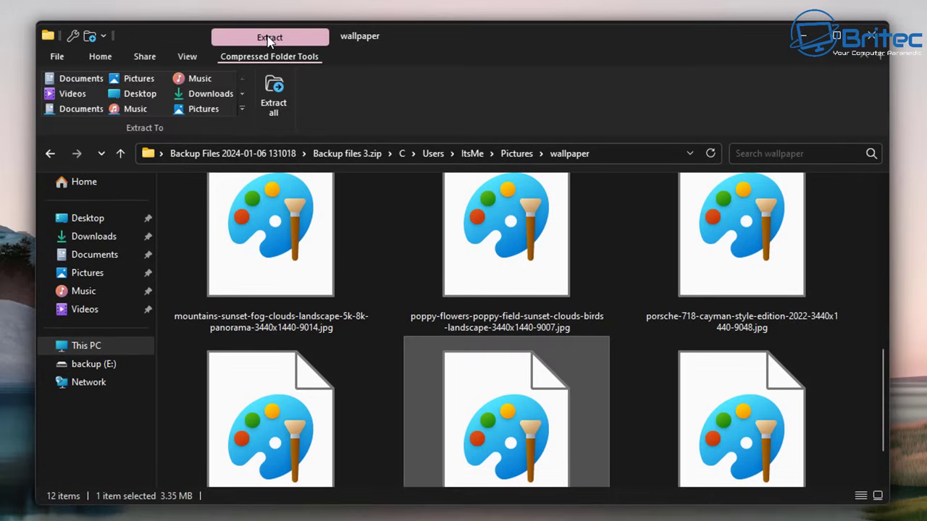
click(275, 102)
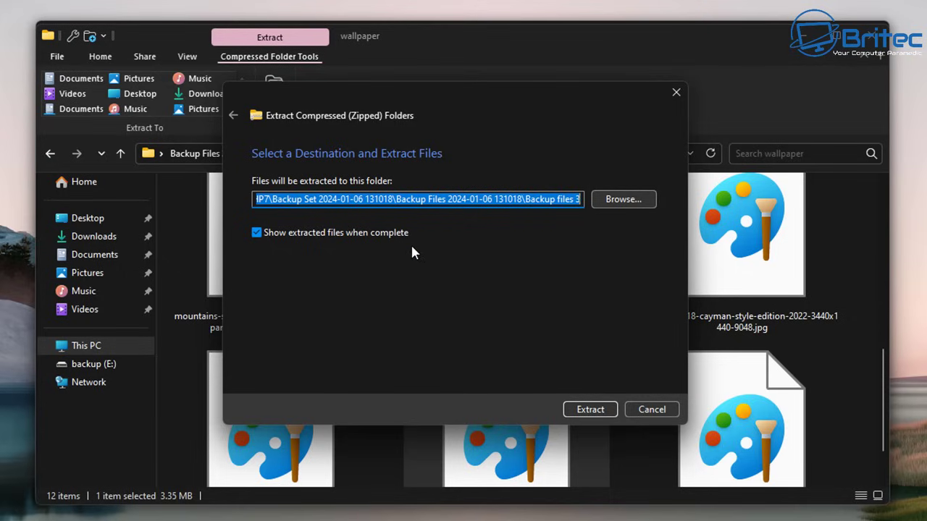
click(396, 199)
drag(417, 199, 598, 196)
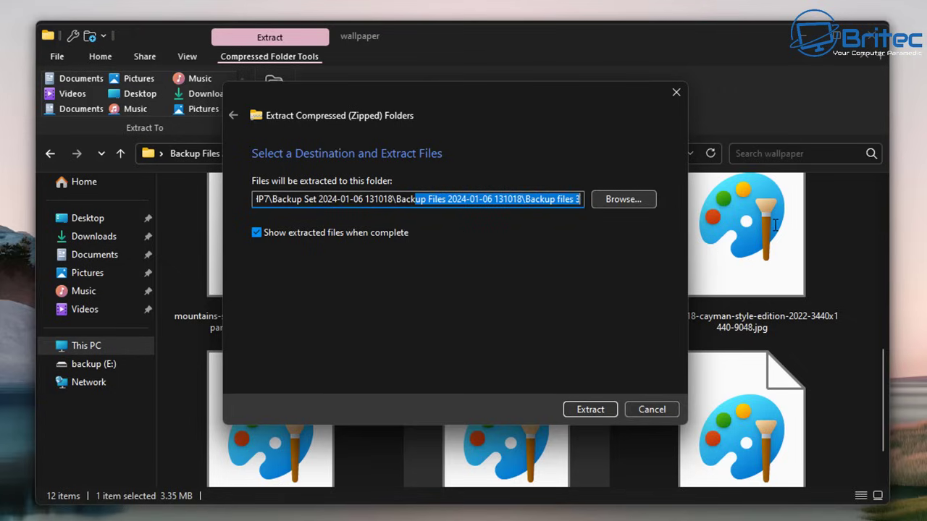
click(601, 198)
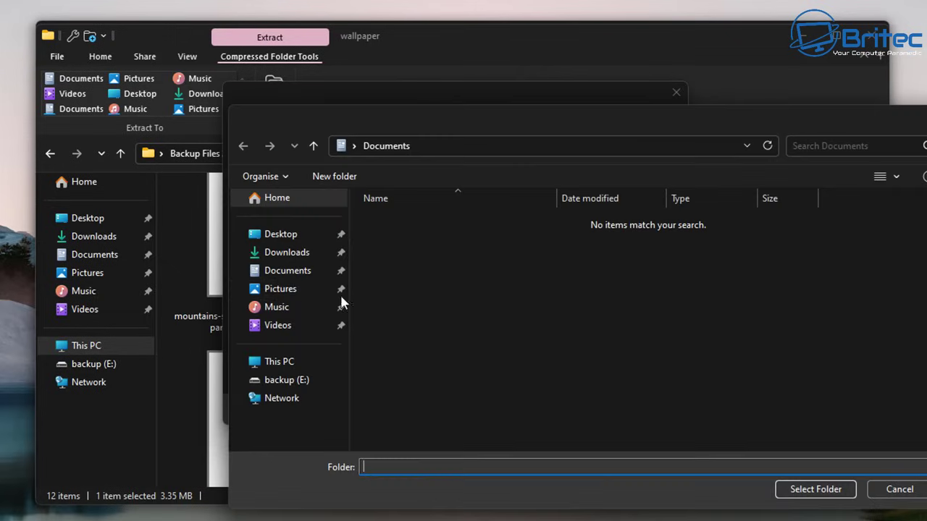
- Create a folder named images on the Desktop and select it for the extraction destination
click(275, 234)
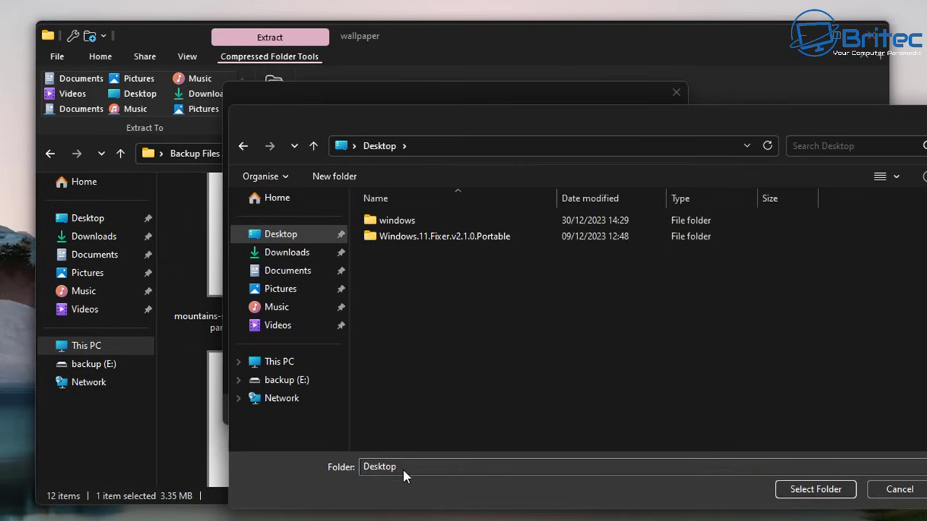
right_click(397, 265)
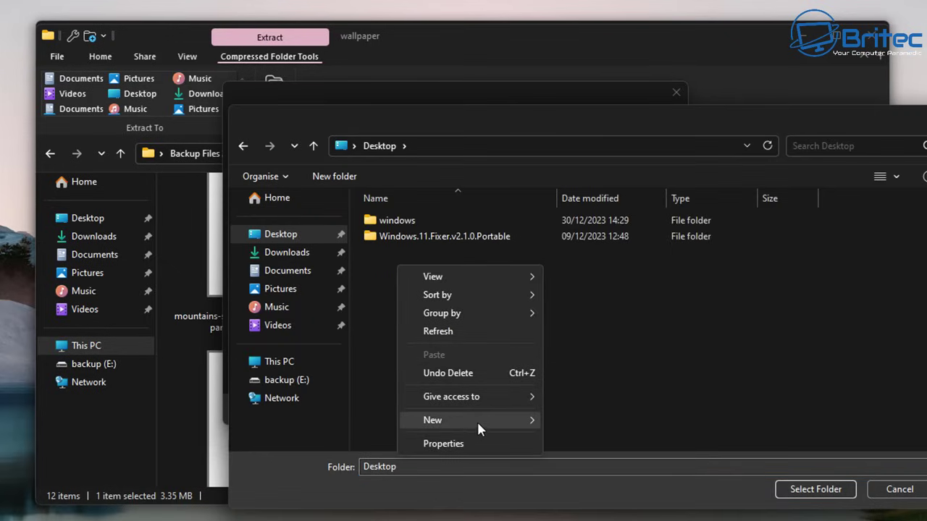
mouse_move(476, 420)
click(590, 421)
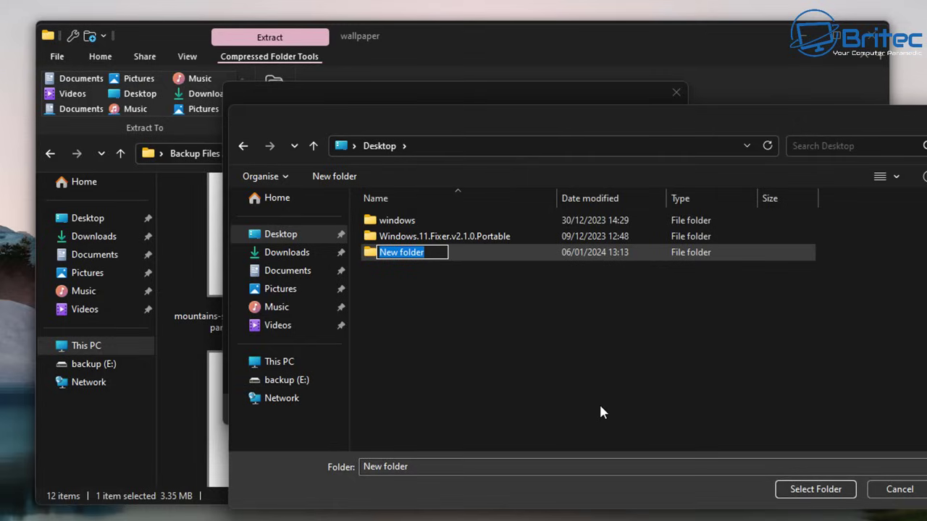
text(images)
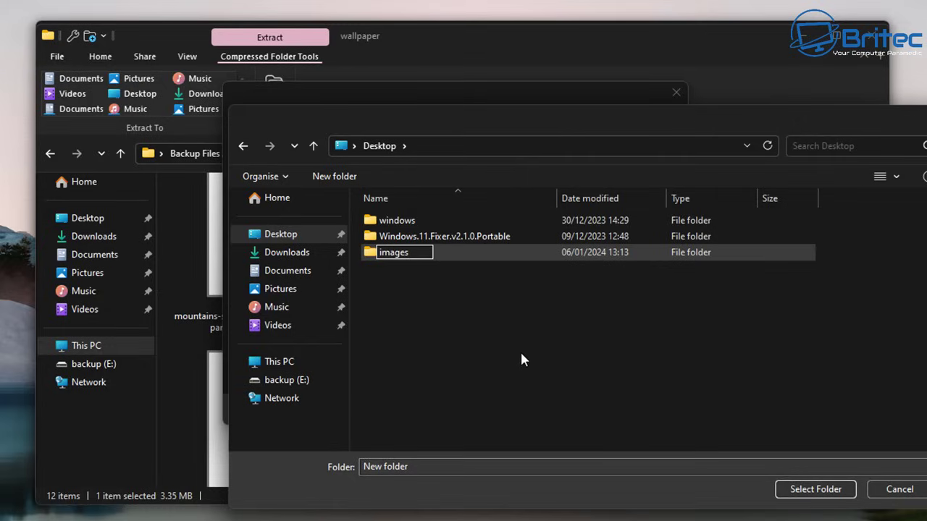
click(492, 255)
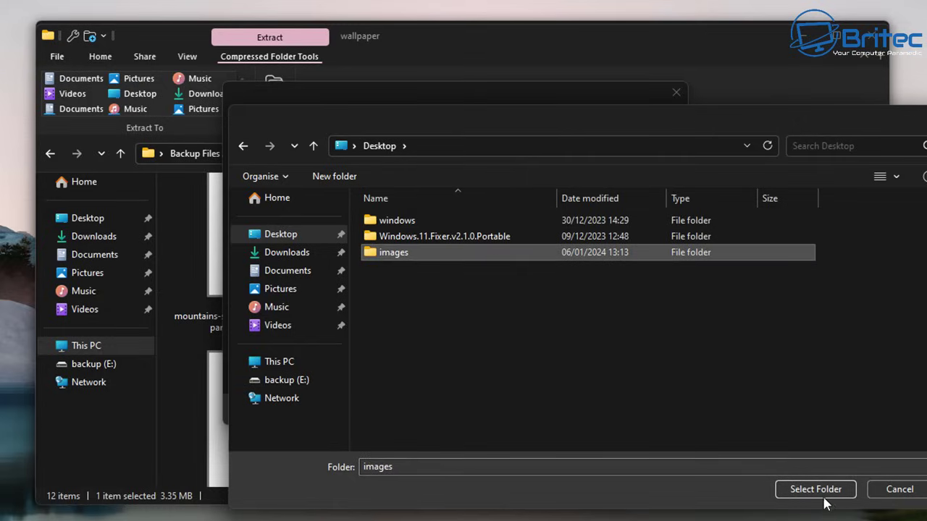
- Confirm the images folder on the Desktop as destination and extract the backup archive's files there
click(824, 498)
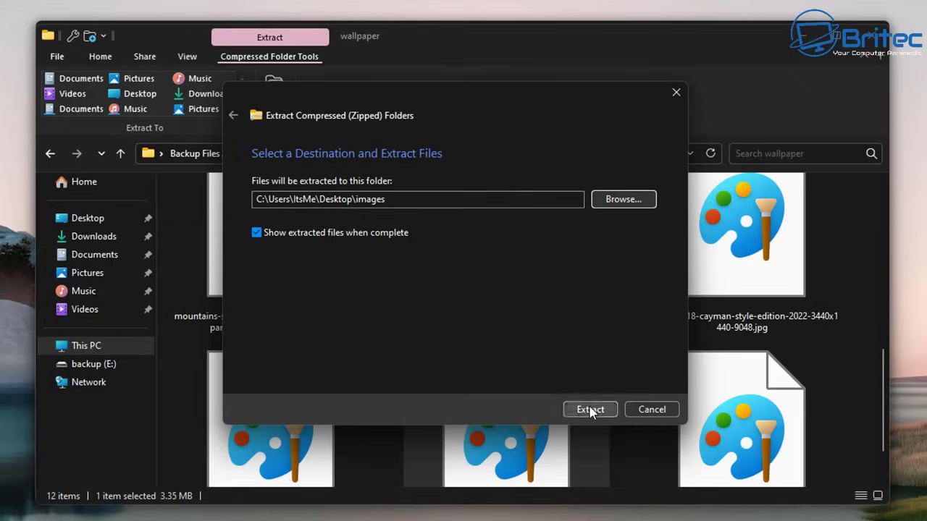
click(590, 410)
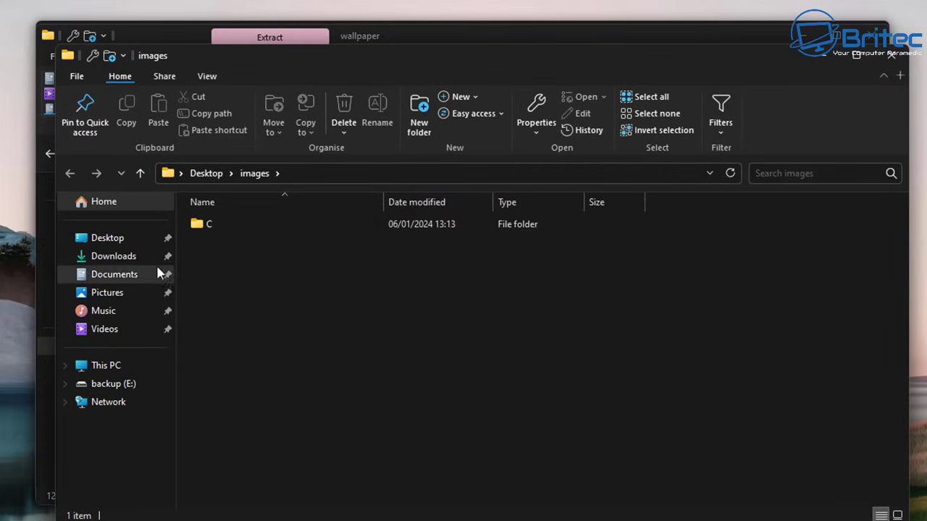
- Browse the extracted C and Users folders down to Pictures > wallpaper, check the images, and close both File Explorer windows
double_click(206, 224)
double_click(206, 225)
click(207, 226)
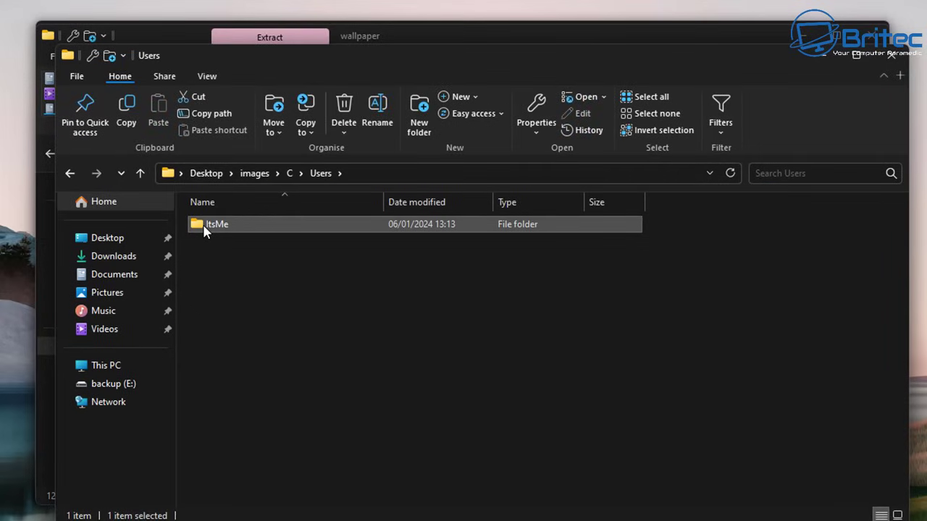
double_click(206, 226)
double_click(207, 226)
double_click(206, 226)
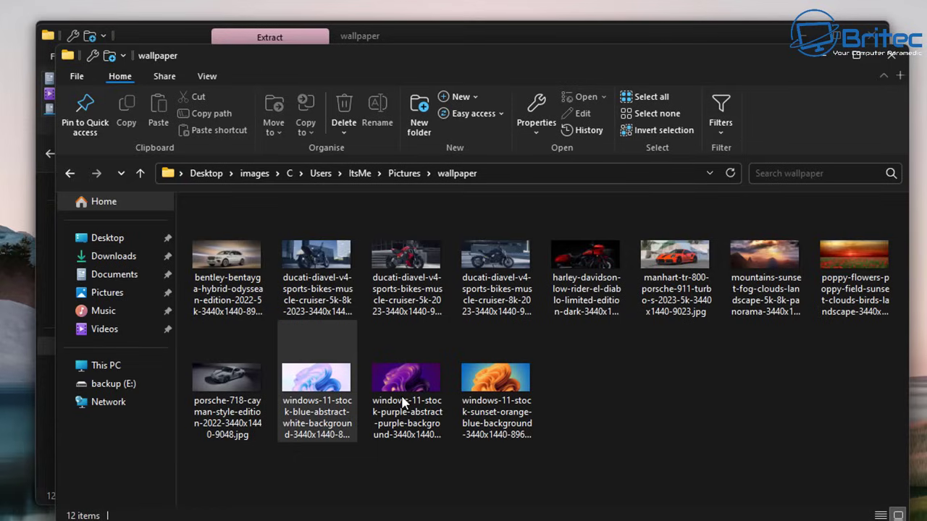
click(891, 55)
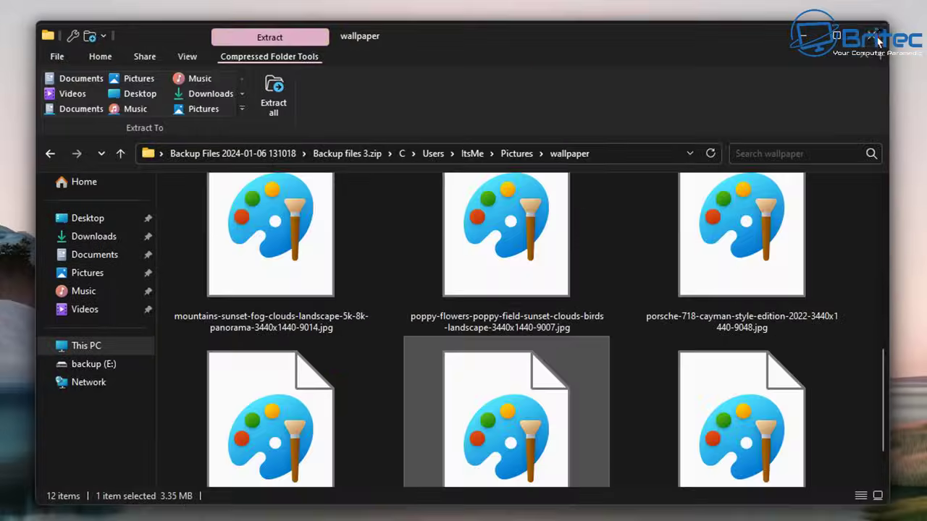
click(877, 36)
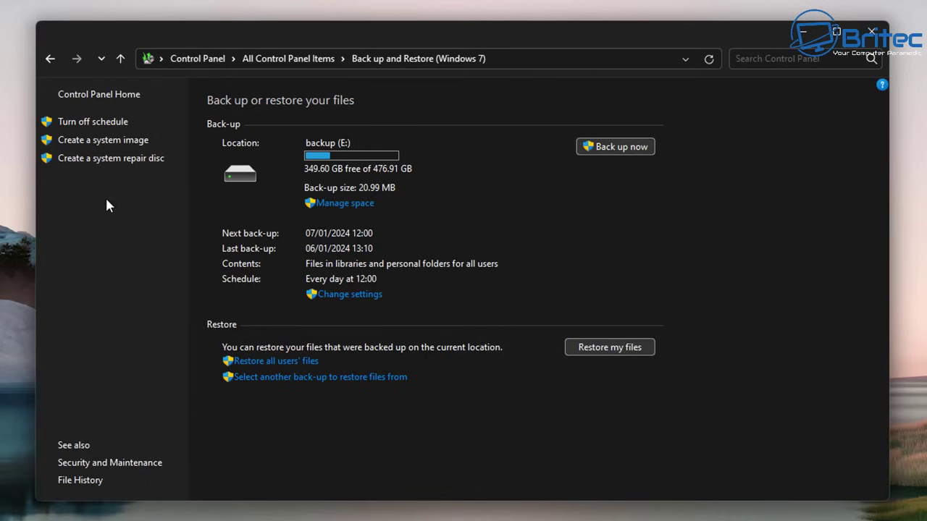
- Start creating a system image and choose the hard disk backup (E:) as the save location
click(103, 142)
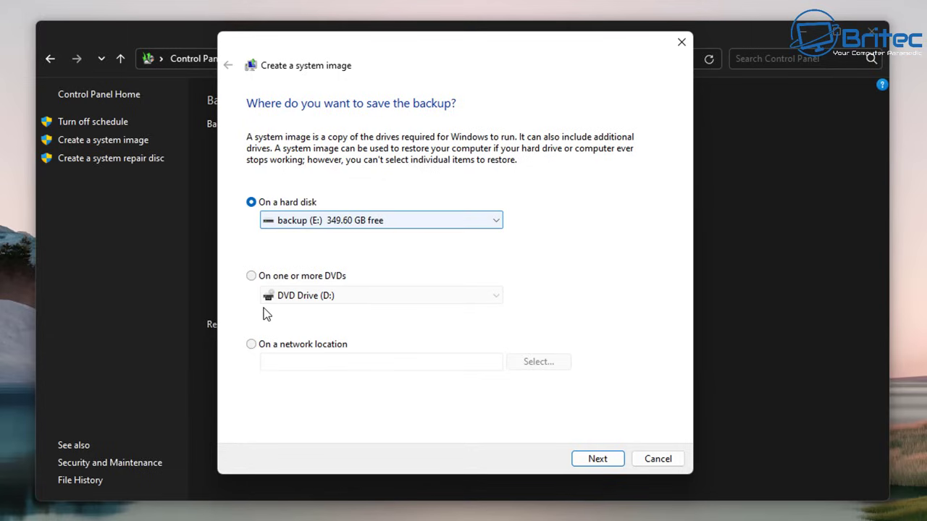
click(252, 344)
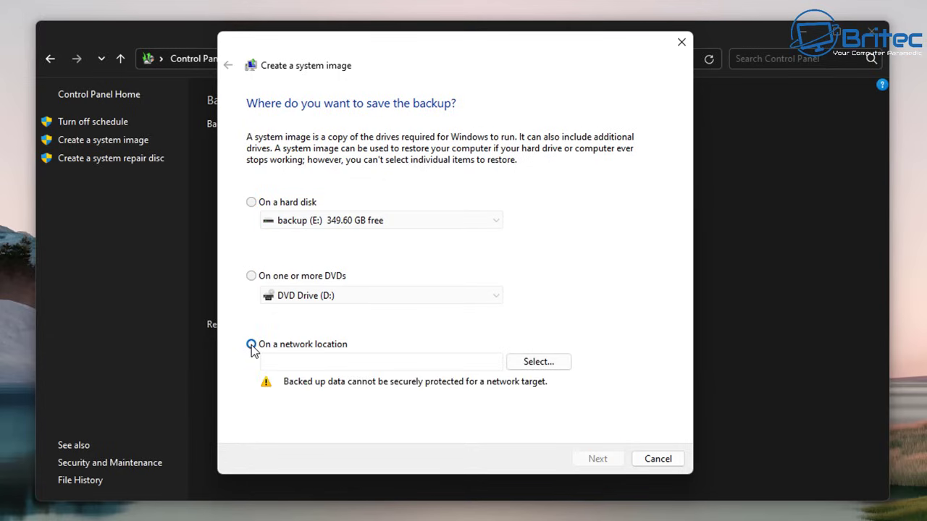
click(251, 276)
click(251, 202)
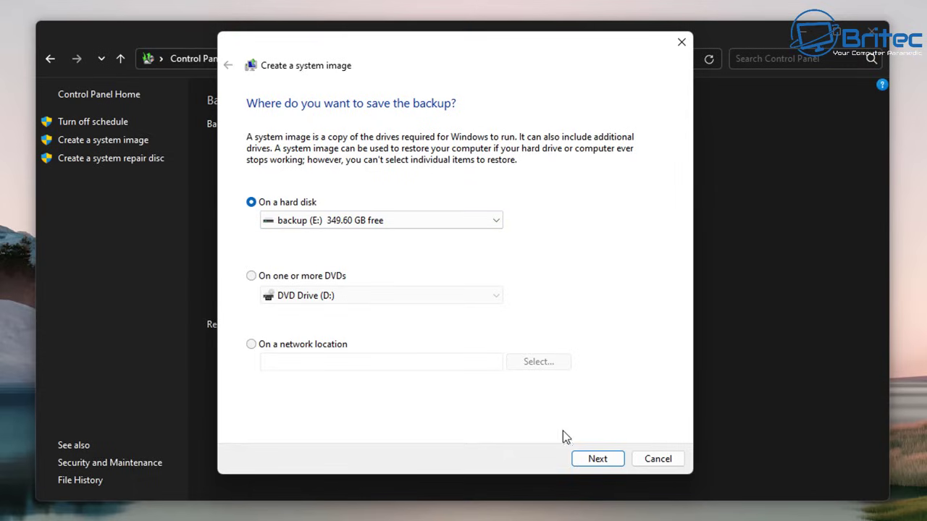
click(598, 459)
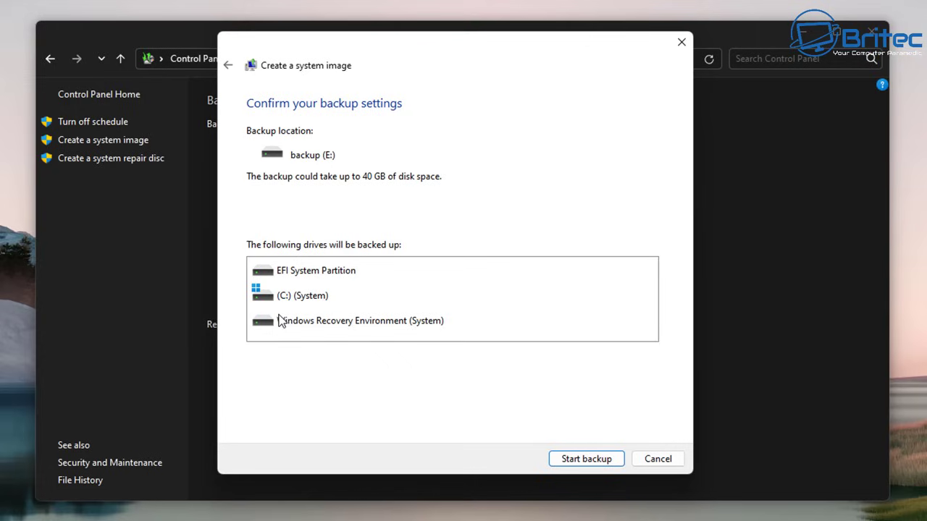
- Run the system image backup, accepting the blank-media request, and close it without creating a system repair disc
click(585, 459)
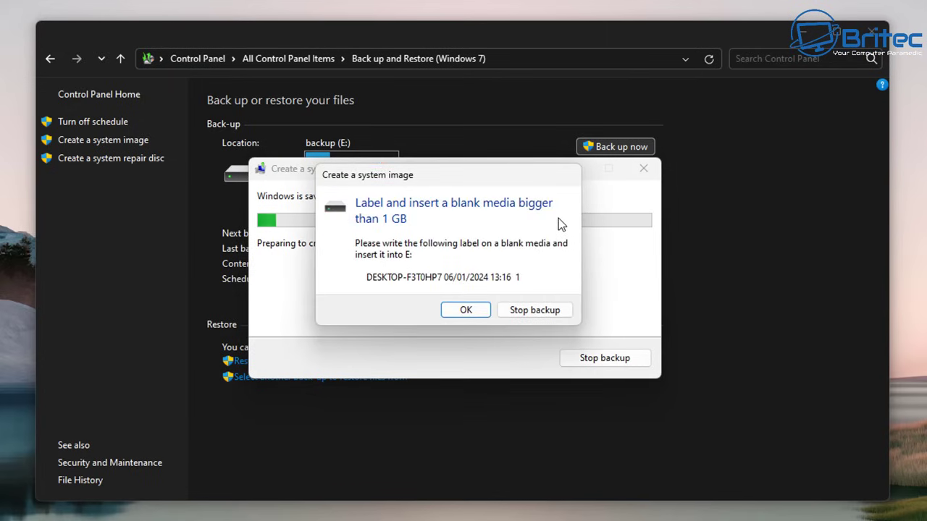
click(458, 310)
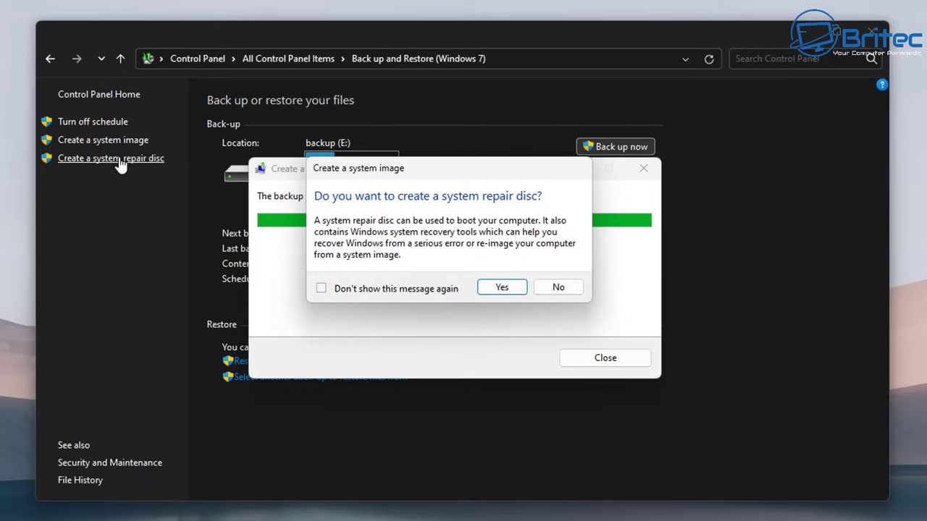
click(558, 288)
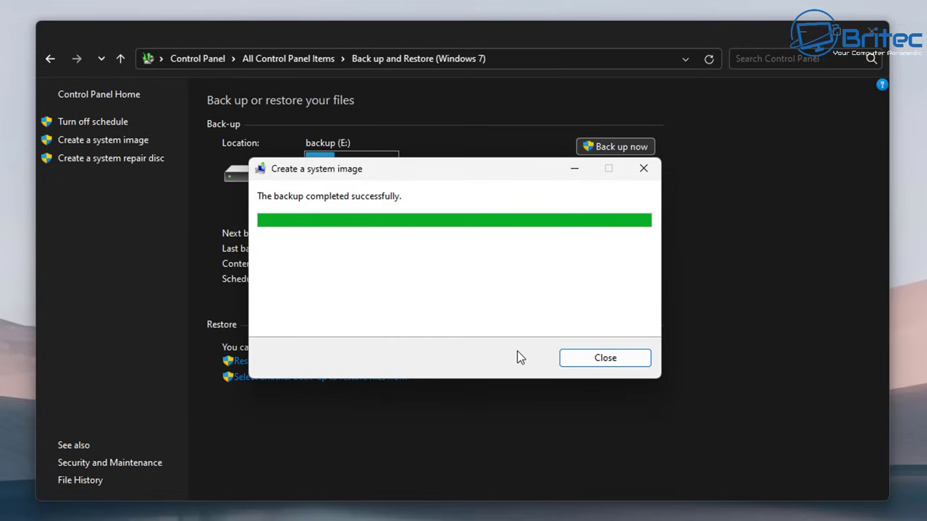
click(605, 366)
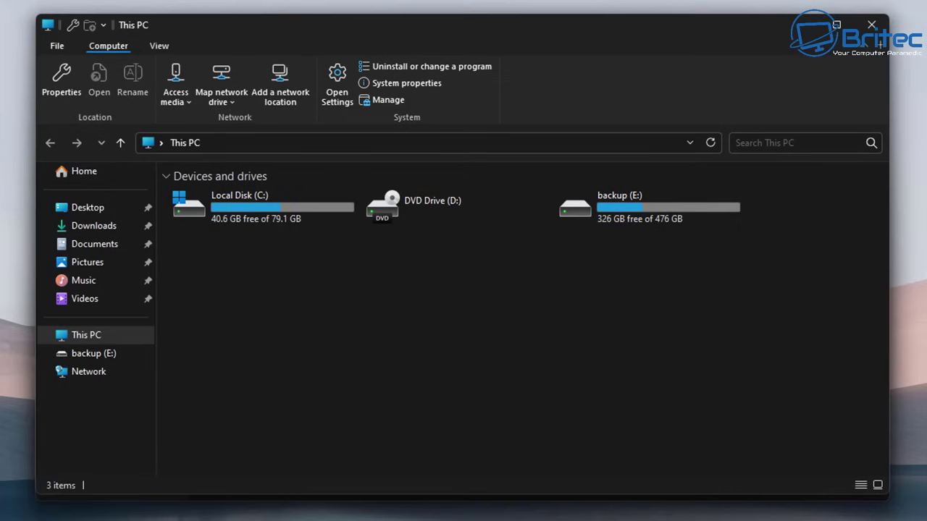
- On the backup (E:) drive, locate the file backup and open the WindowsImageBackup folder
double_click(607, 222)
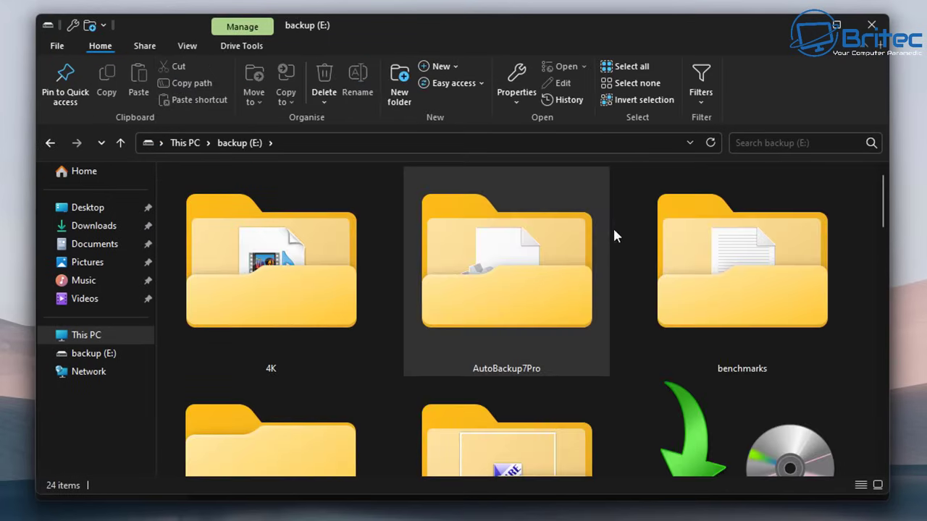
scroll(804, 291, down, 4)
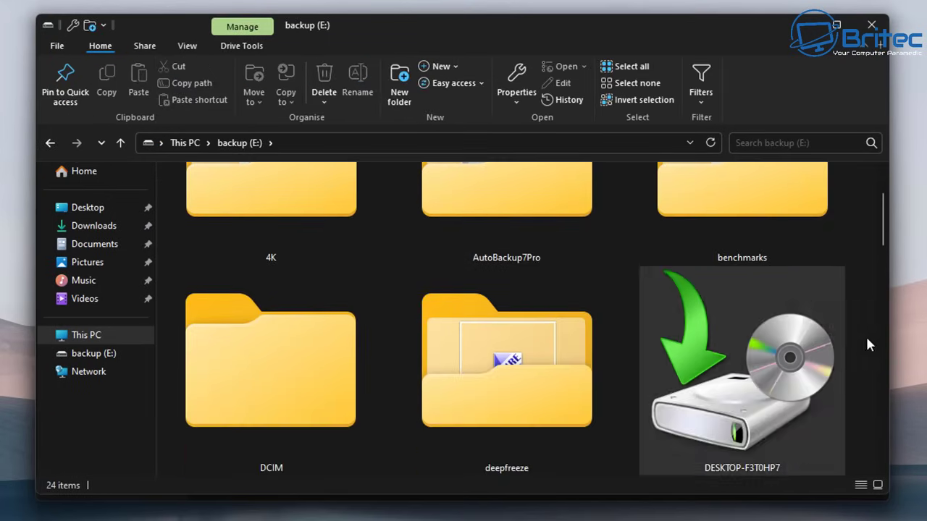
click(745, 230)
scroll(804, 391, up, 1)
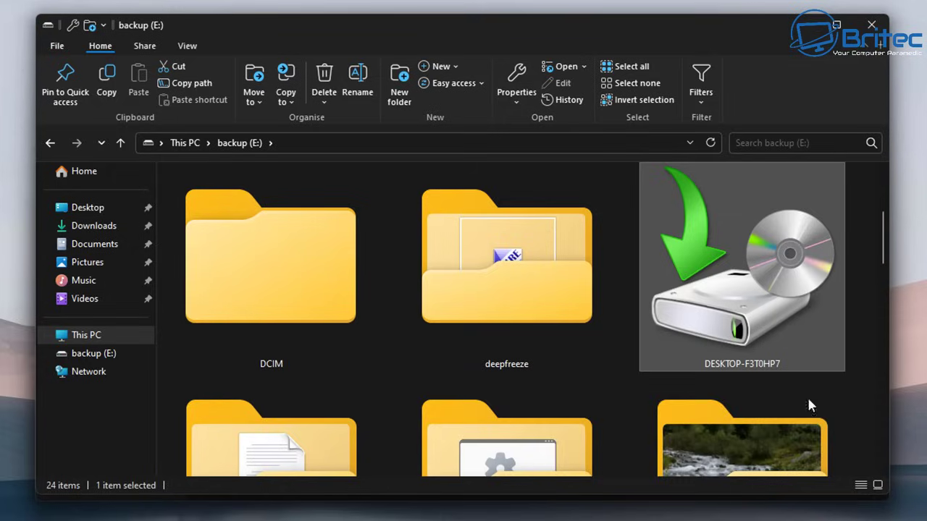
scroll(781, 402, down, 4)
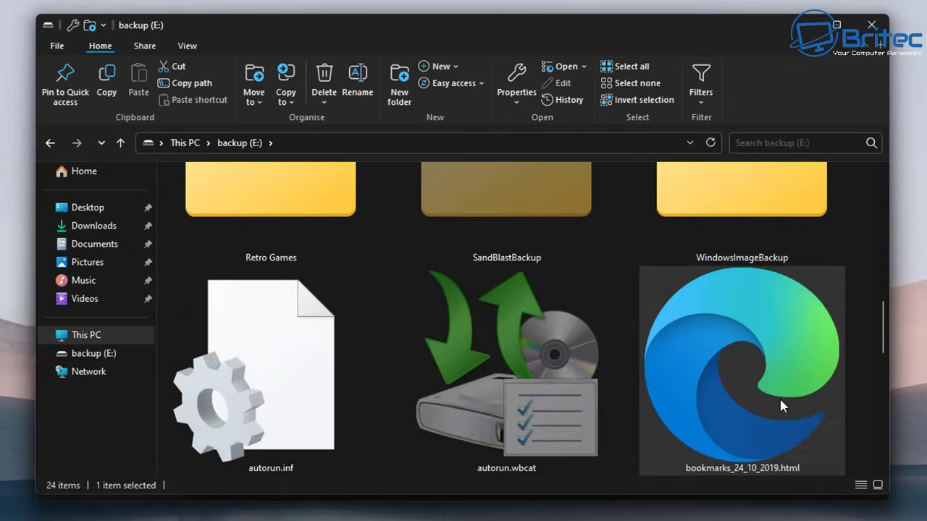
scroll(780, 398, up, 1)
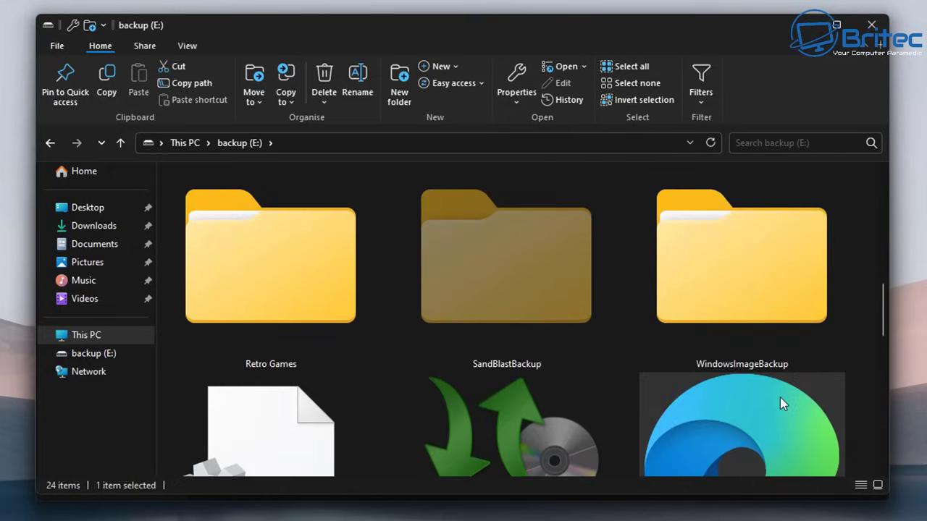
double_click(773, 301)
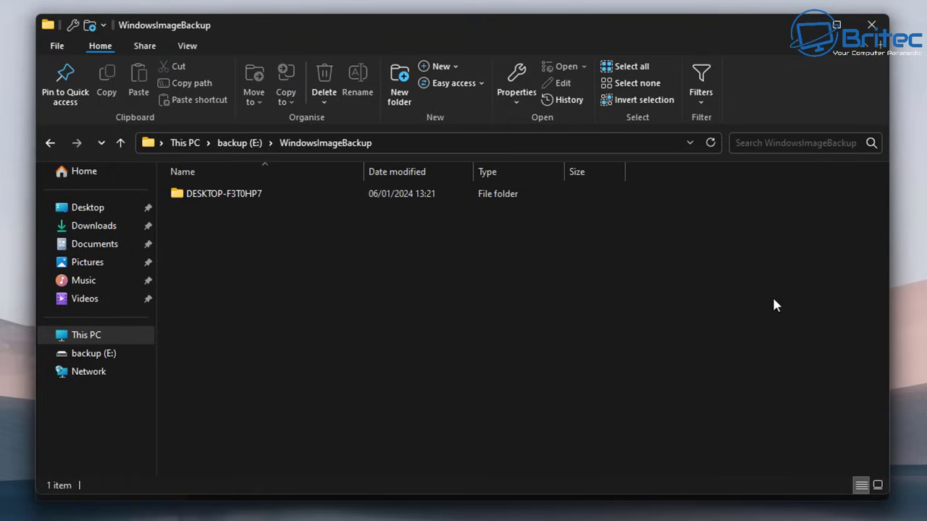
double_click(223, 200)
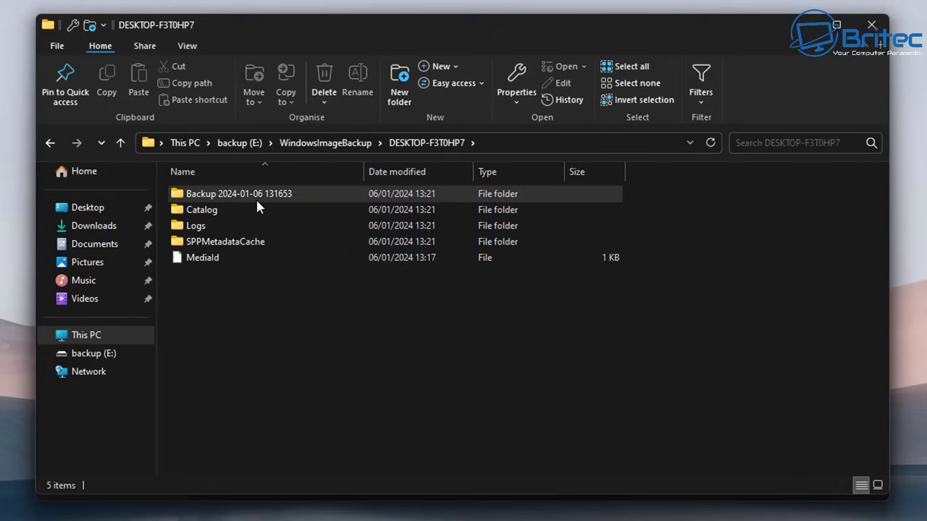
mouse_move(257, 202)
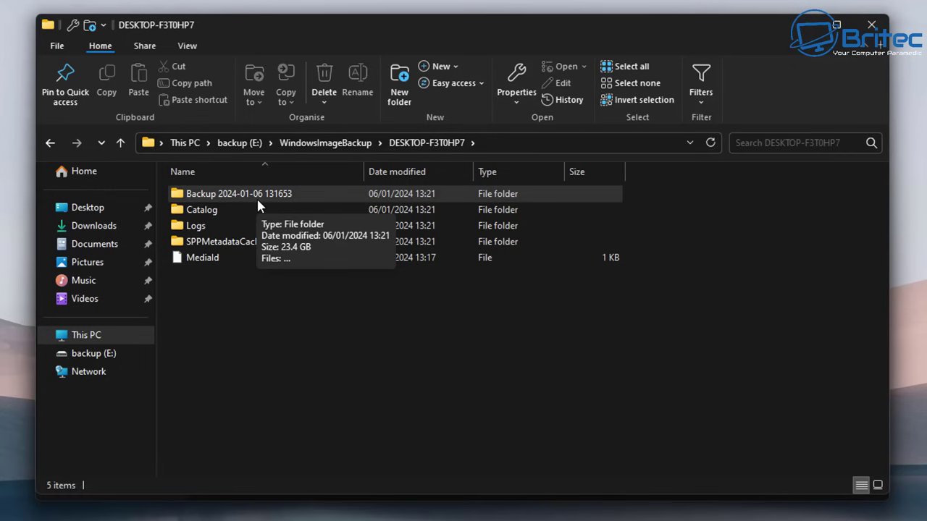
double_click(257, 197)
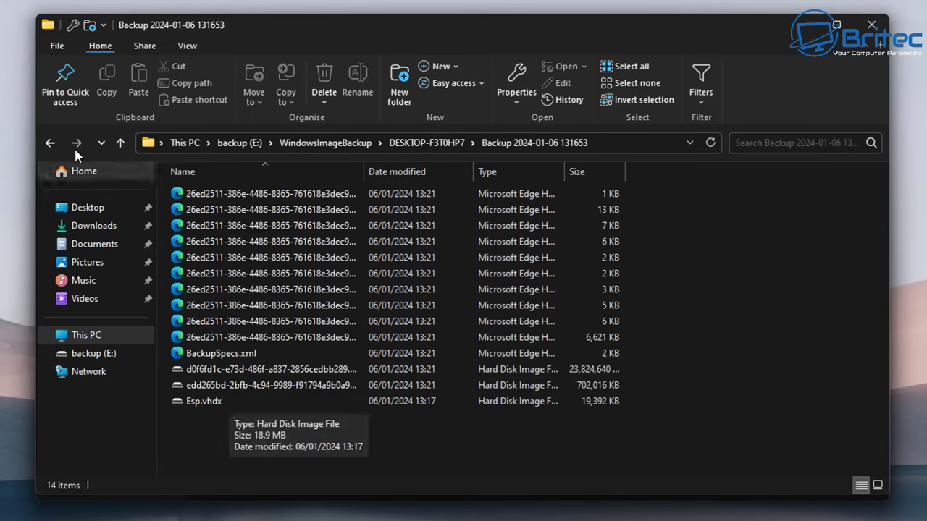
click(46, 145)
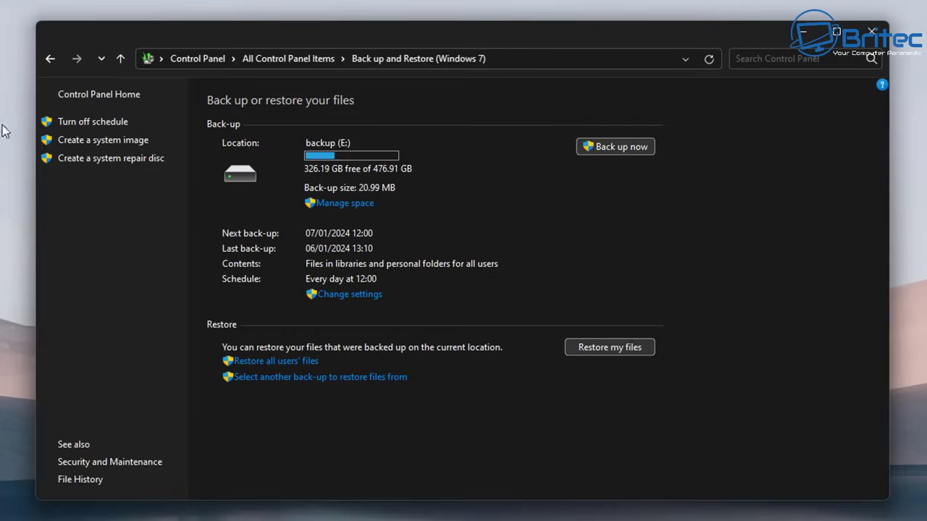
- Close the Back up and Restore window and reopen Control Panel by searching Windows for "control"
click(871, 32)
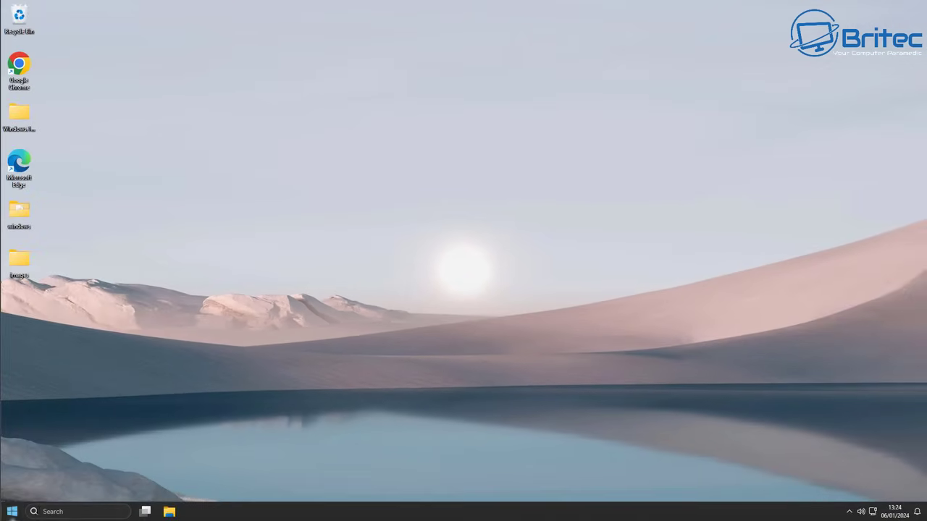
click(72, 511)
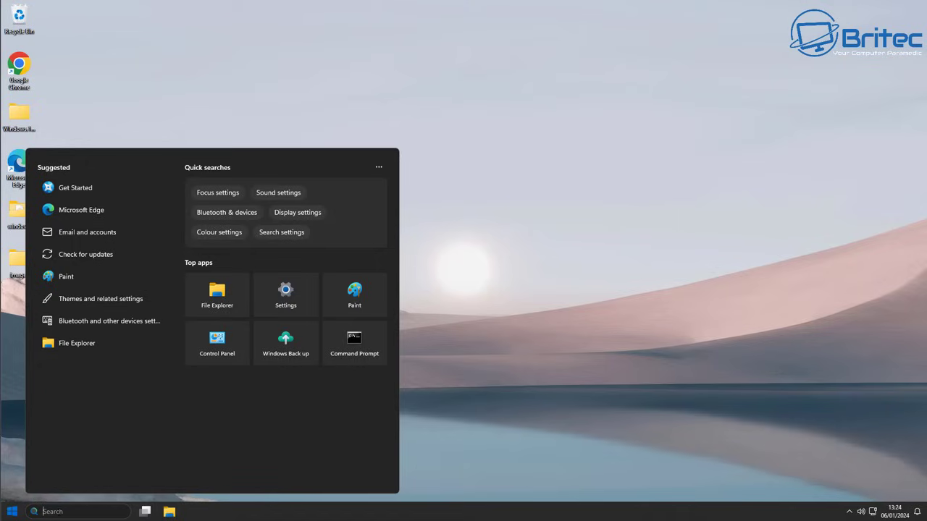
text(c)
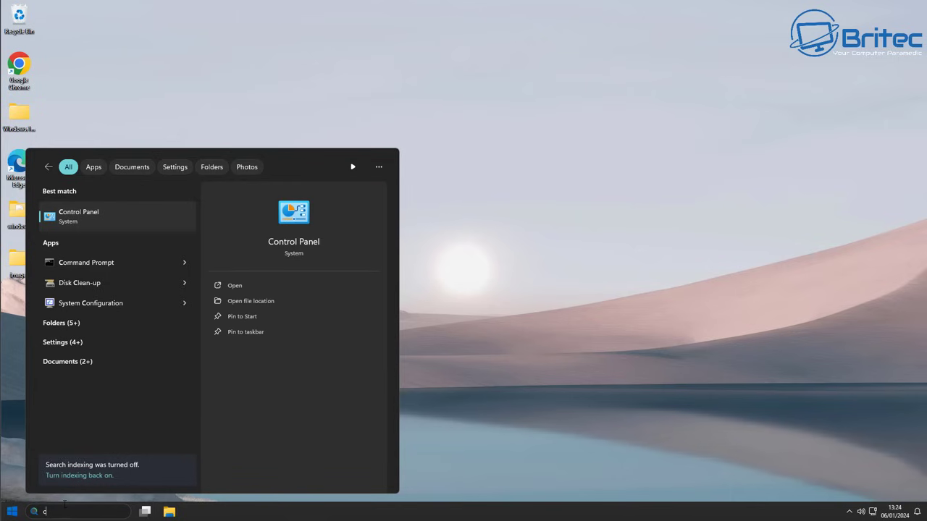
text(ontrol)
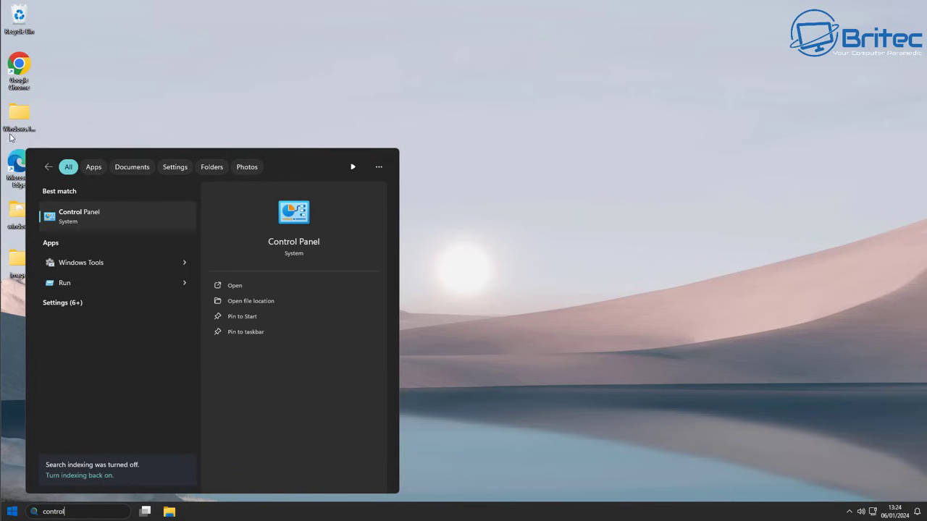
click(106, 212)
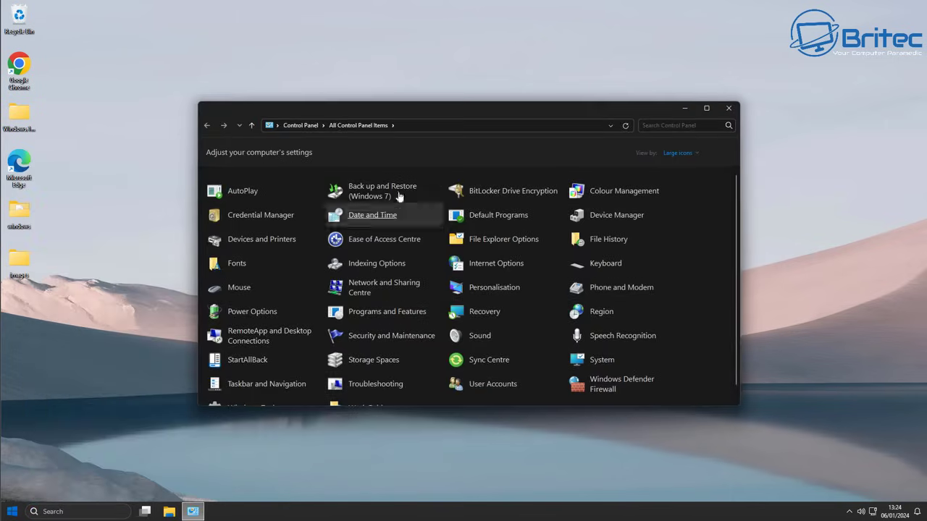
- Maximise Control Panel, open File History and turn it on for backup (E:)
click(706, 109)
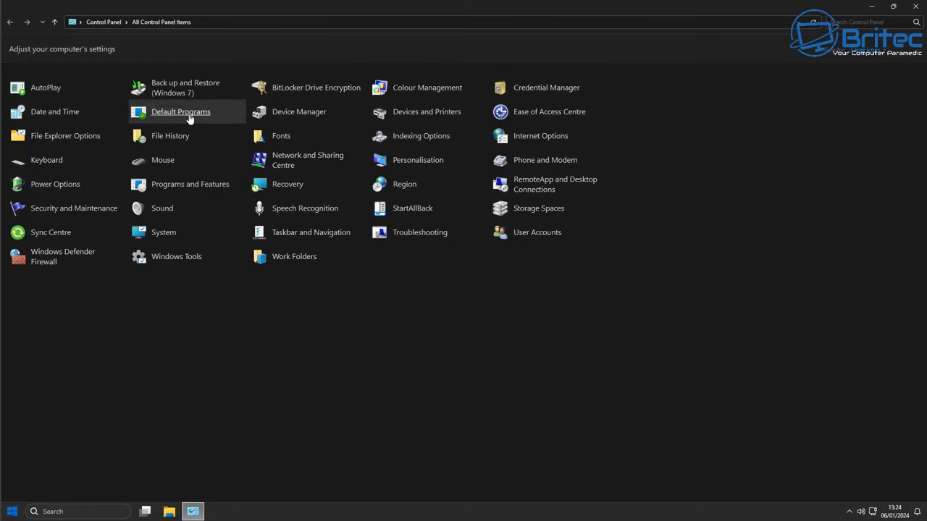
click(172, 137)
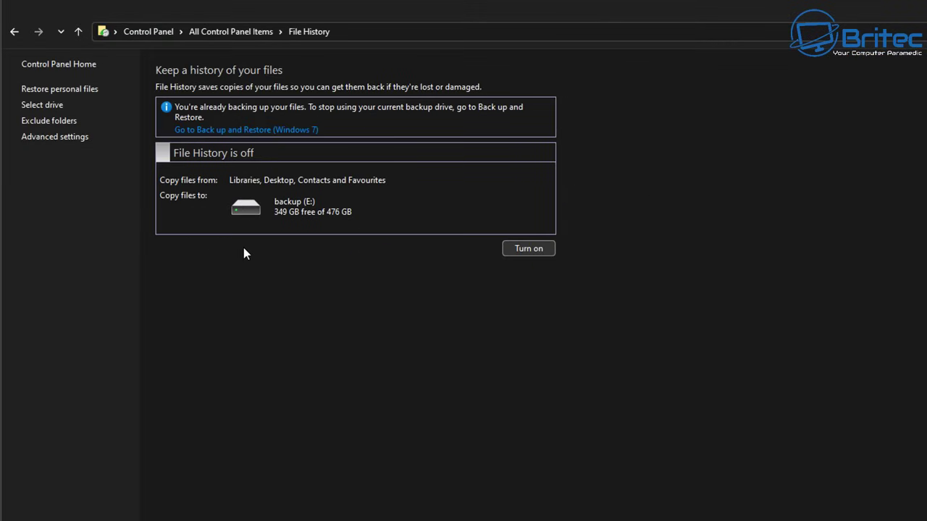
click(528, 248)
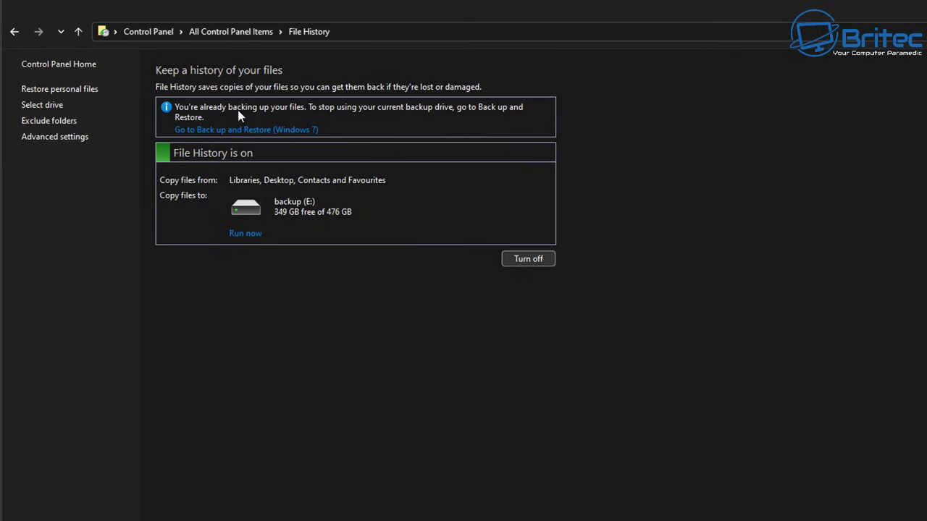
- Turn off the backup schedule in Back up and Restore (Windows 7) and return to File History
click(257, 131)
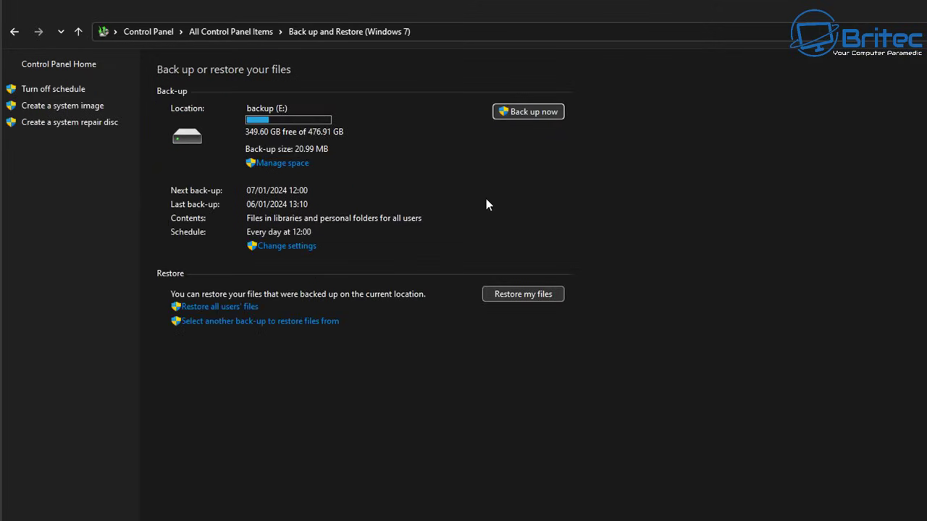
click(54, 92)
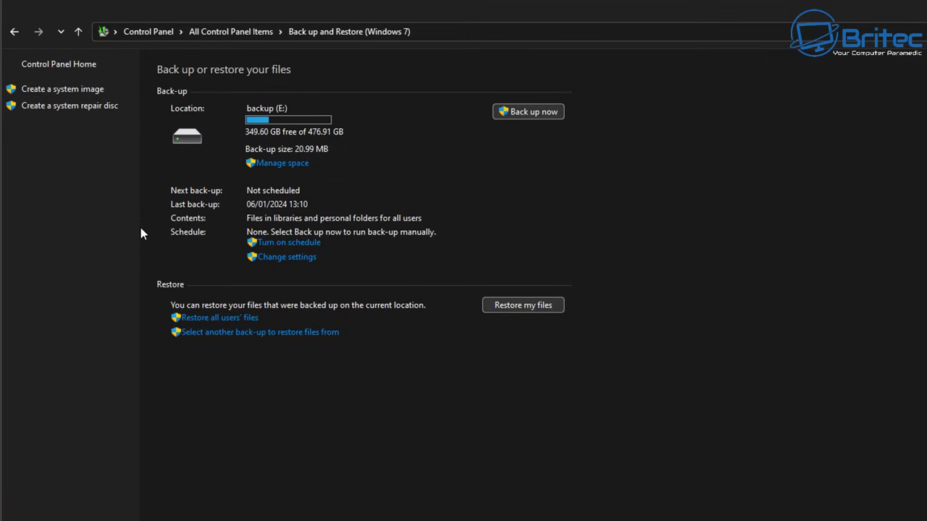
click(14, 31)
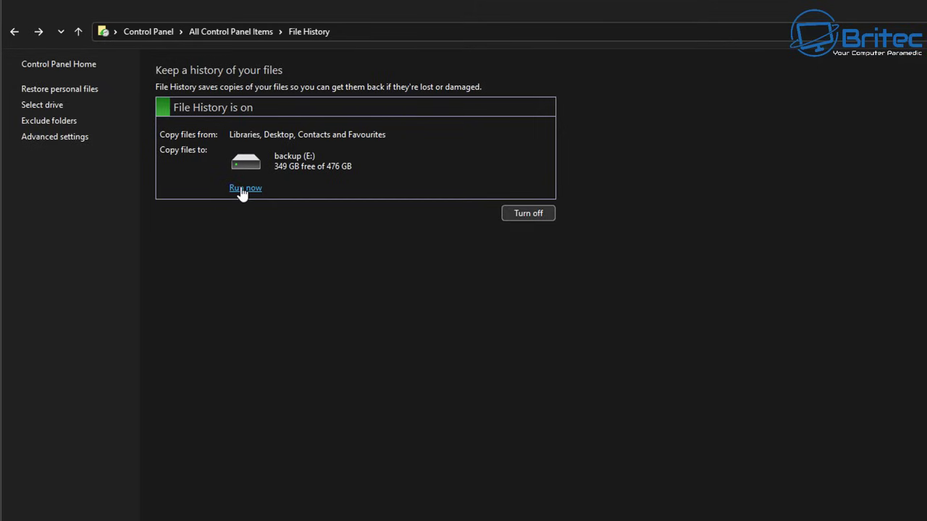
- Open the File History drive selection and select backup (E:)
click(46, 106)
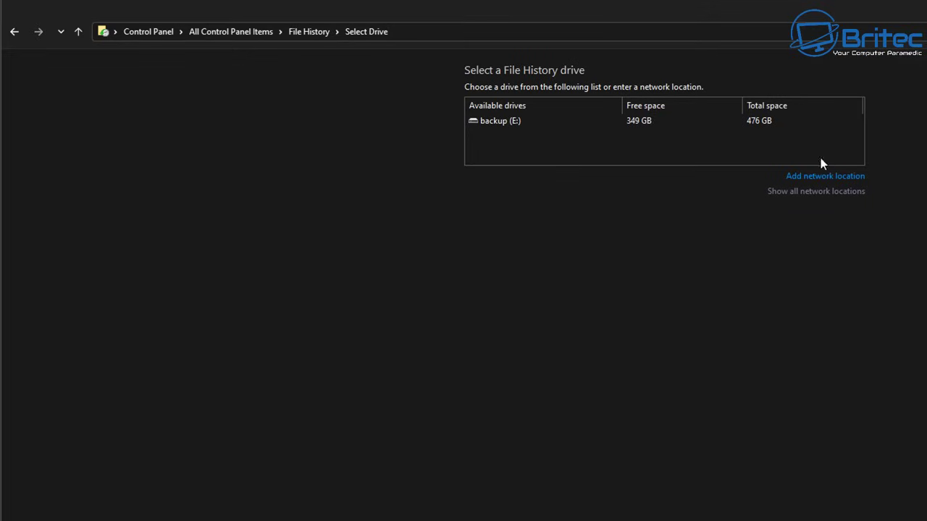
click(497, 123)
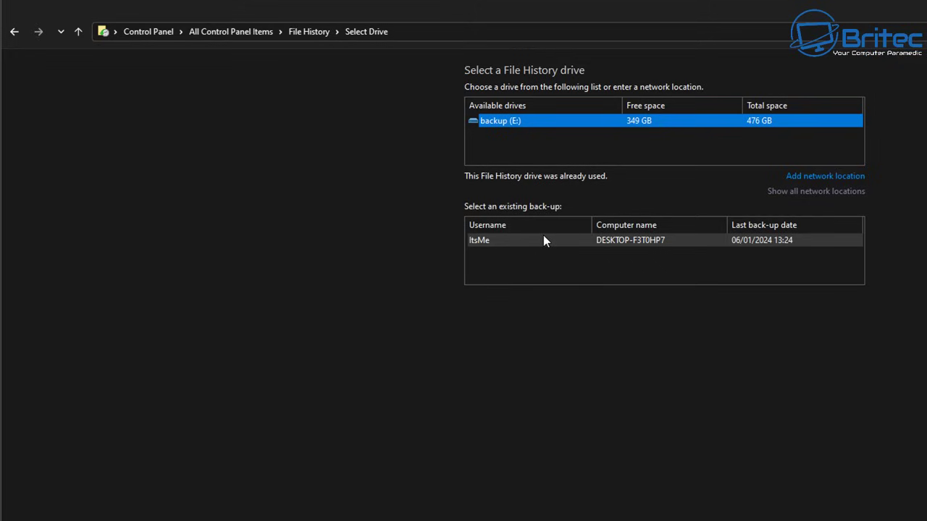
- Try to add a network location as a File History drive, open the network discovery and file sharing choice, and cancel
click(817, 179)
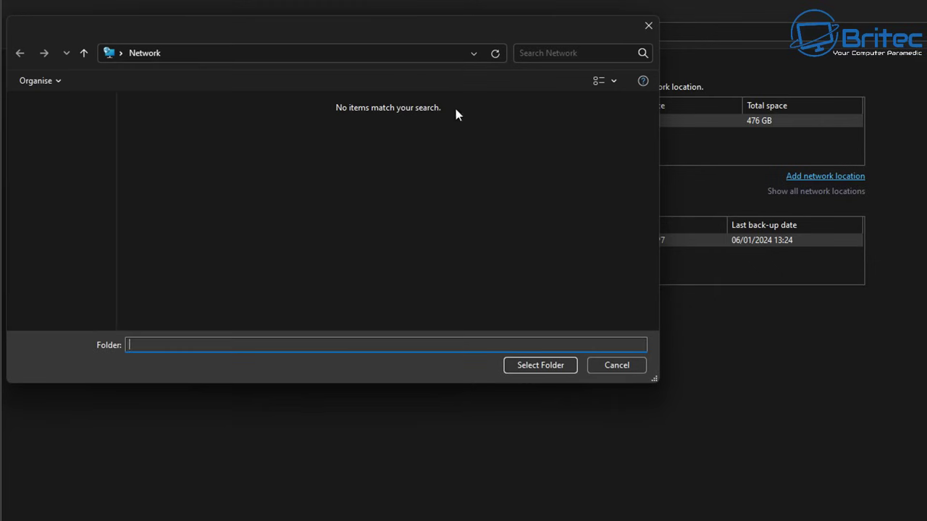
drag(463, 32, 733, 120)
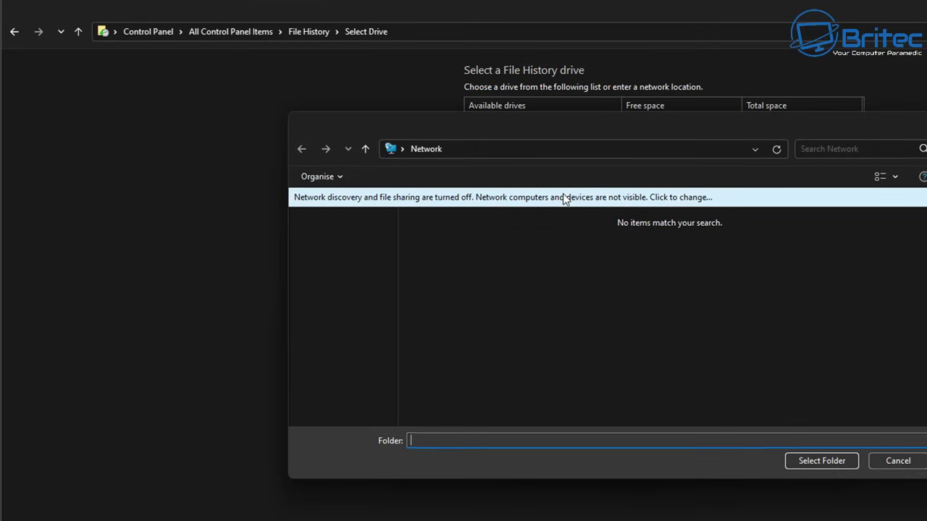
click(564, 198)
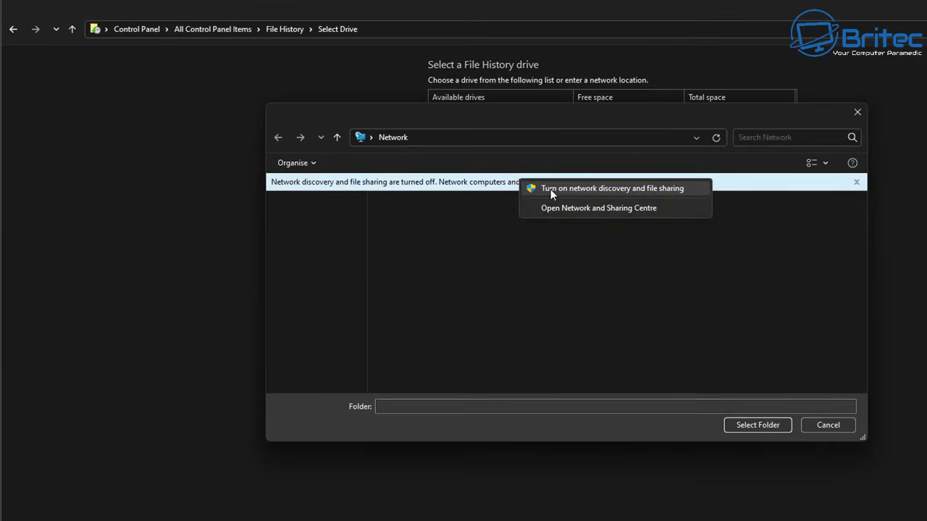
click(551, 190)
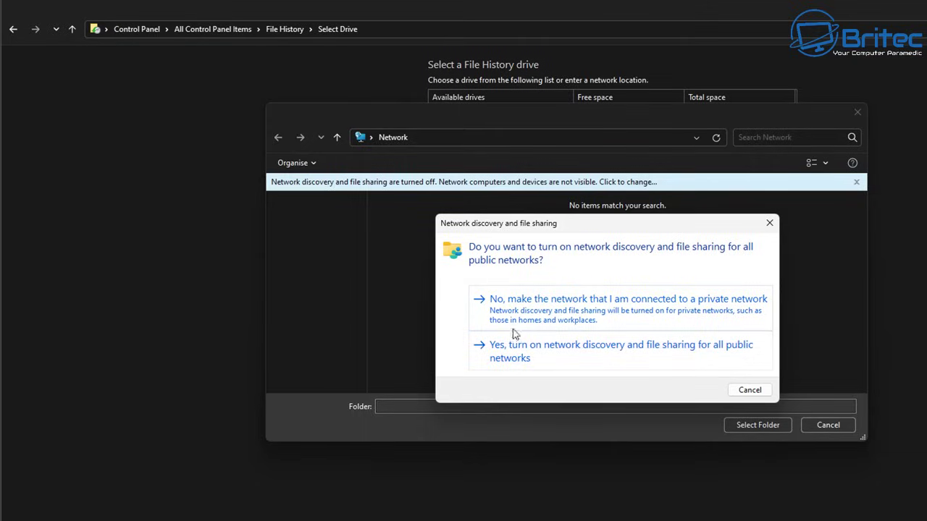
key(Escape)
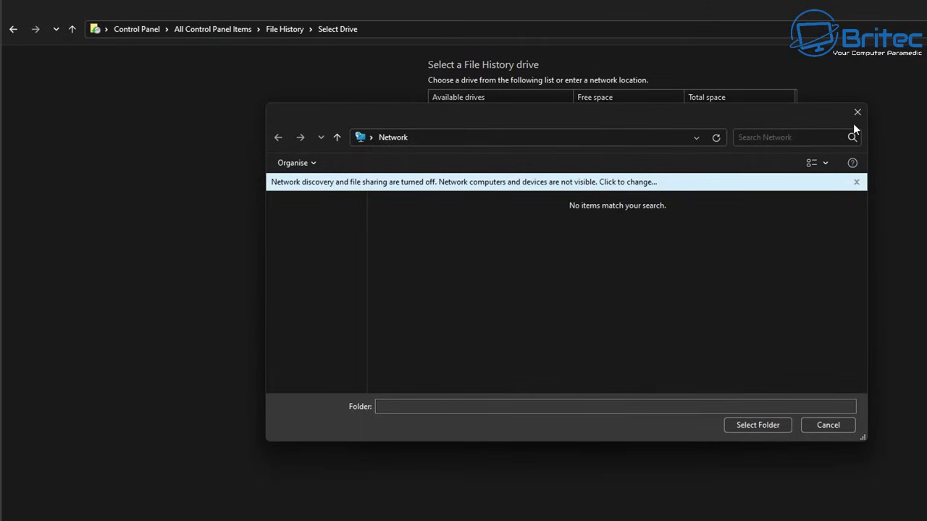
click(856, 113)
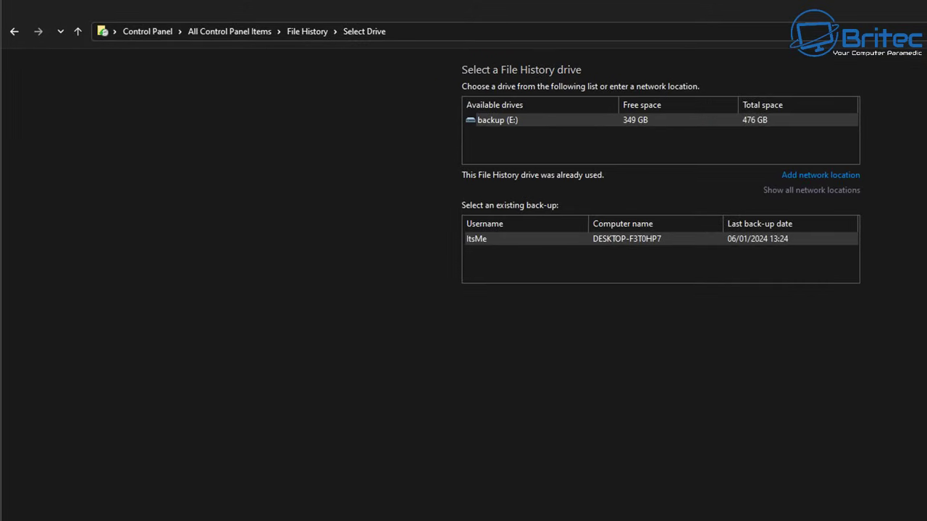
- Choose the existing back-up on backup (E:) and agree to use the drive for File History again
double_click(498, 238)
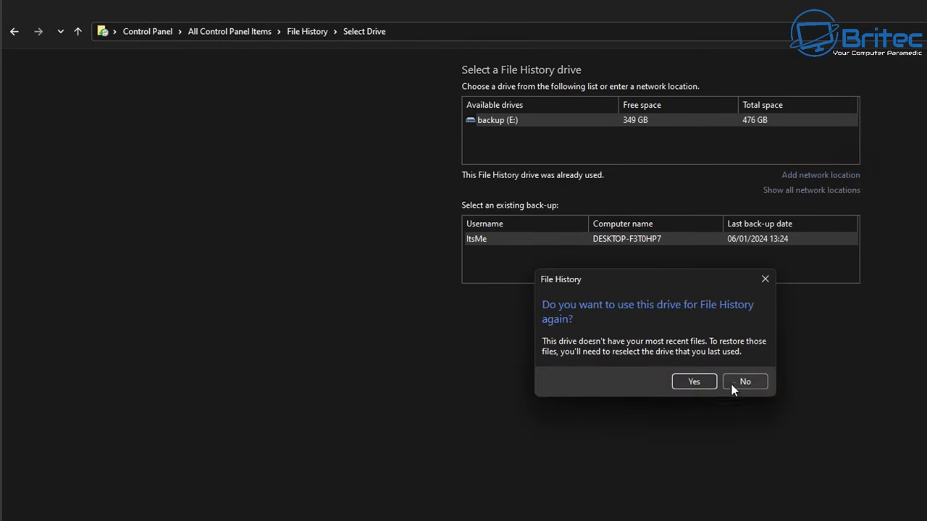
click(696, 381)
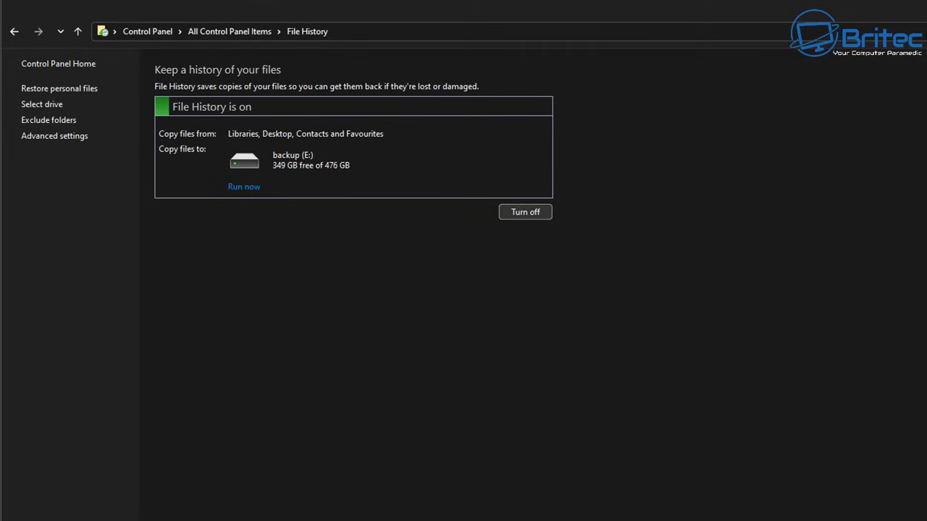
- In File History's advanced settings, save copies of files Daily and keep versions Until space is needed, and return to File History
click(78, 144)
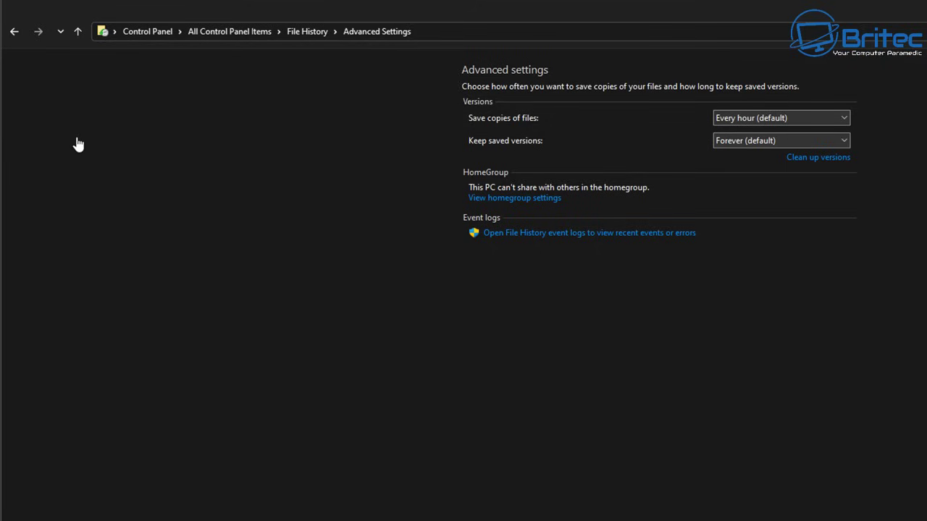
click(829, 123)
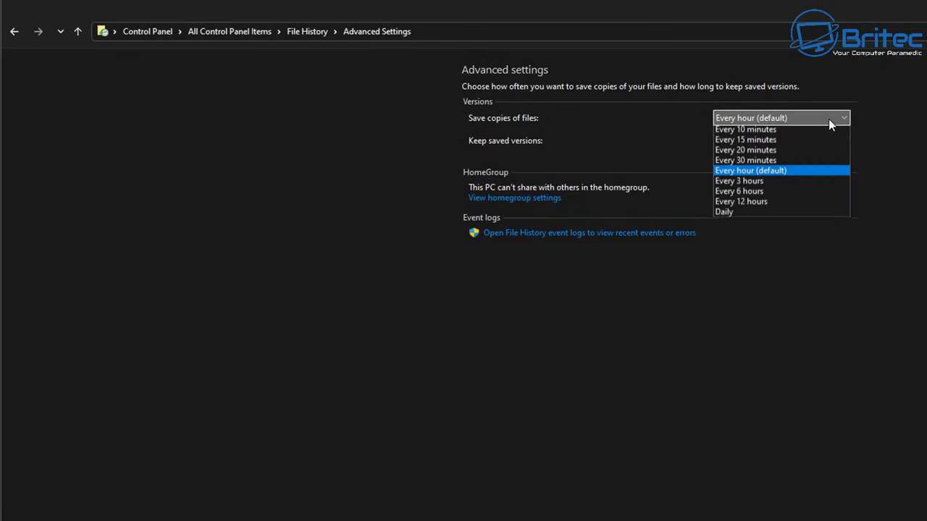
click(747, 213)
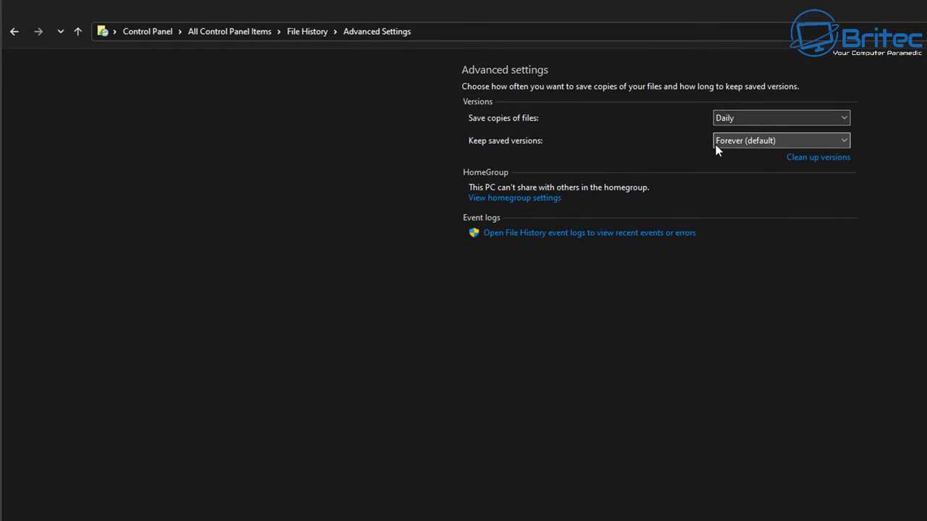
click(774, 144)
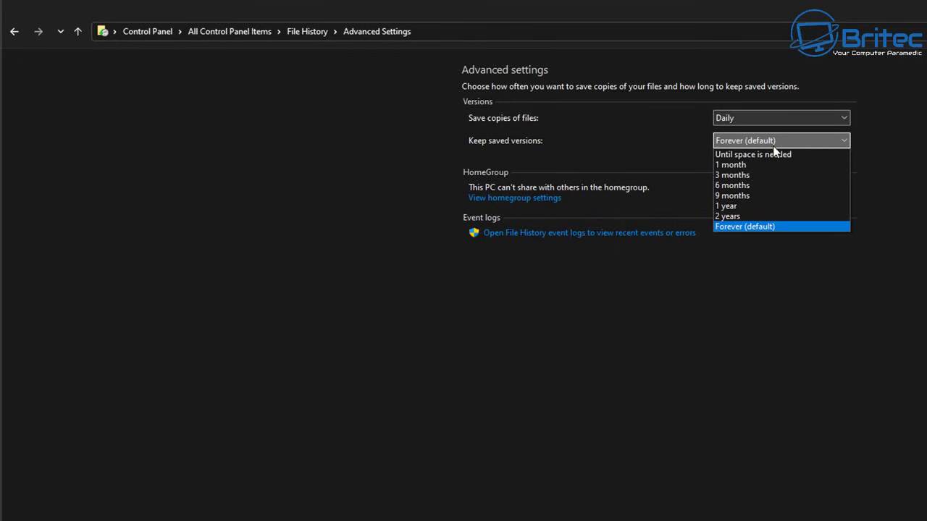
click(797, 154)
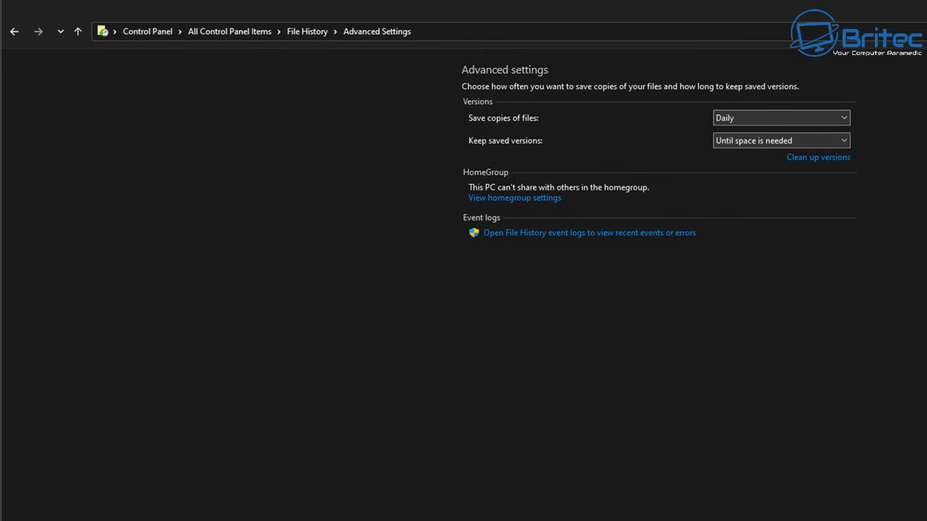
key(alt+Left)
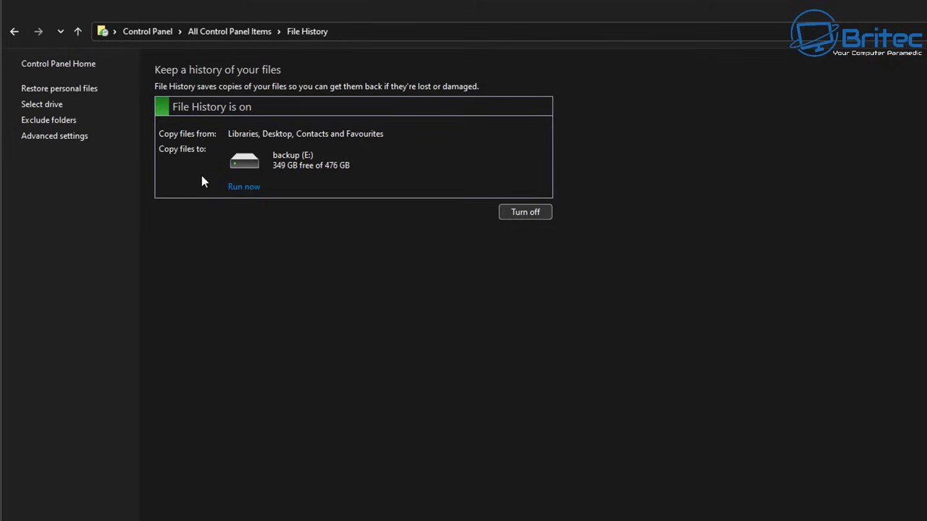
- Run File History now and open the backed-up Downloads folder among the restorable personal files
click(240, 188)
click(67, 94)
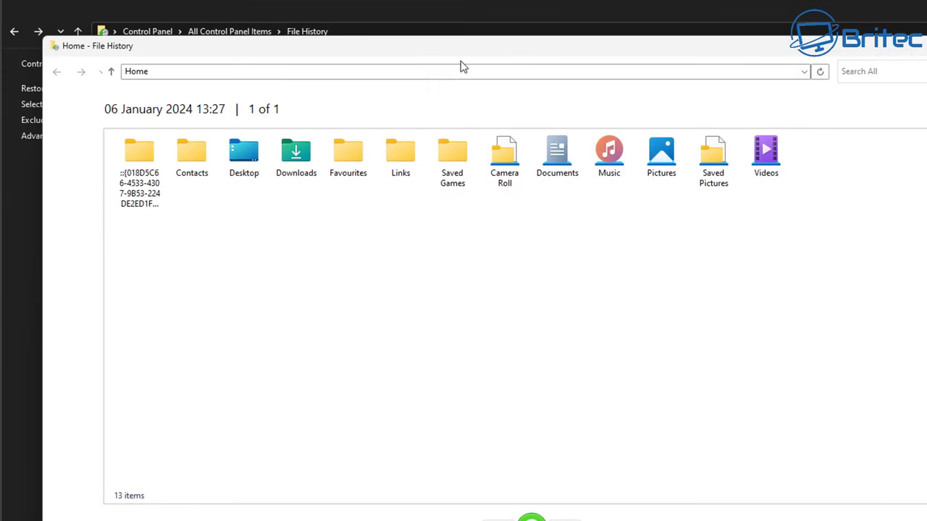
drag(466, 52, 524, 106)
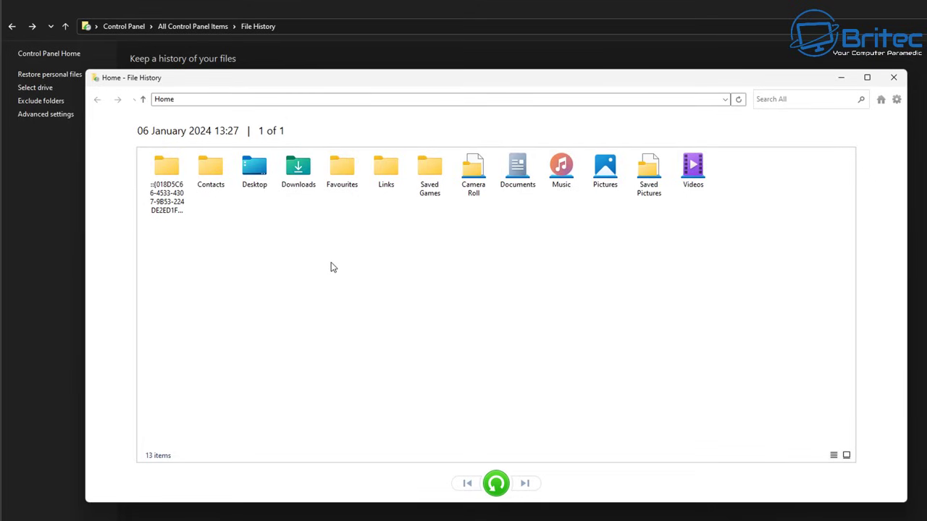
double_click(313, 171)
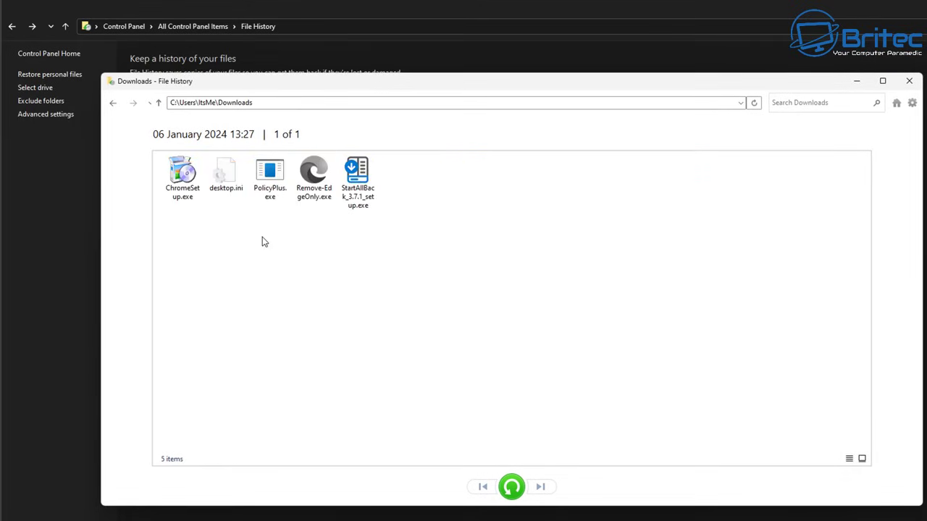
- Go back to the File History home view and restore the Downloads folder
click(112, 102)
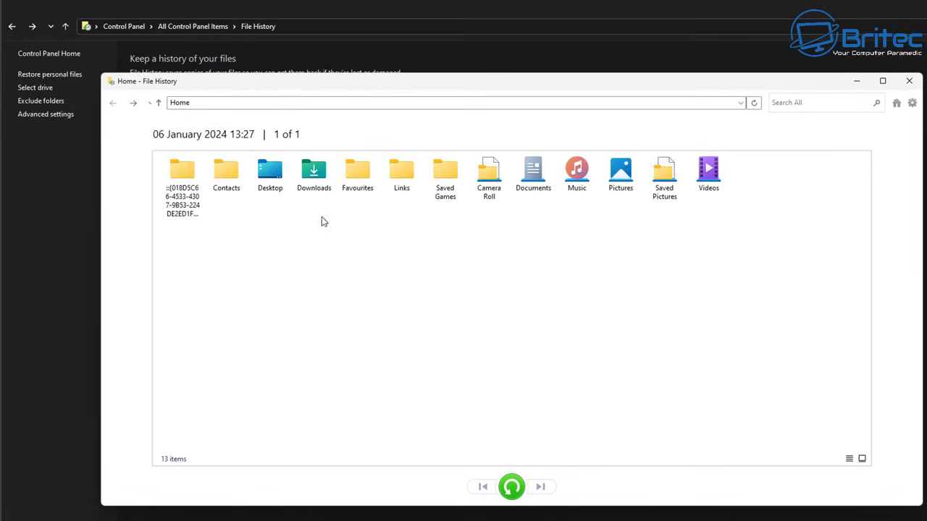
click(314, 174)
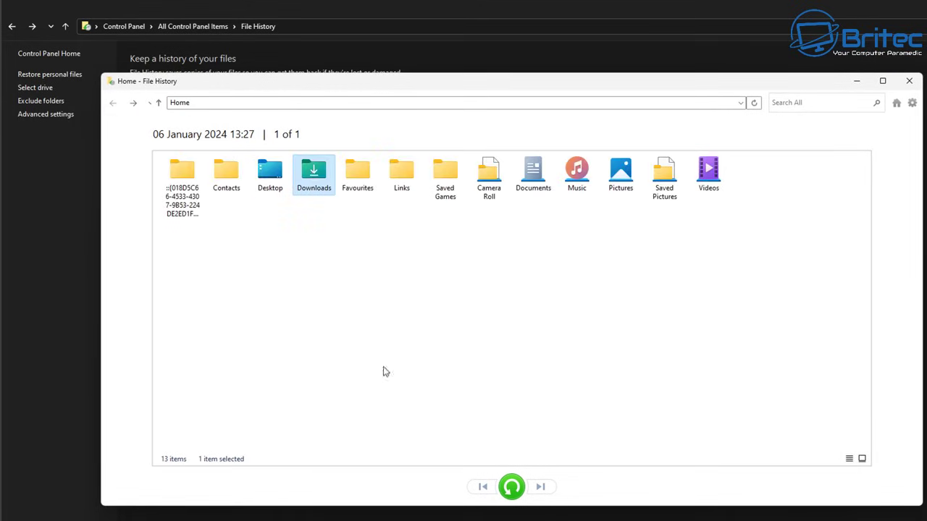
click(509, 490)
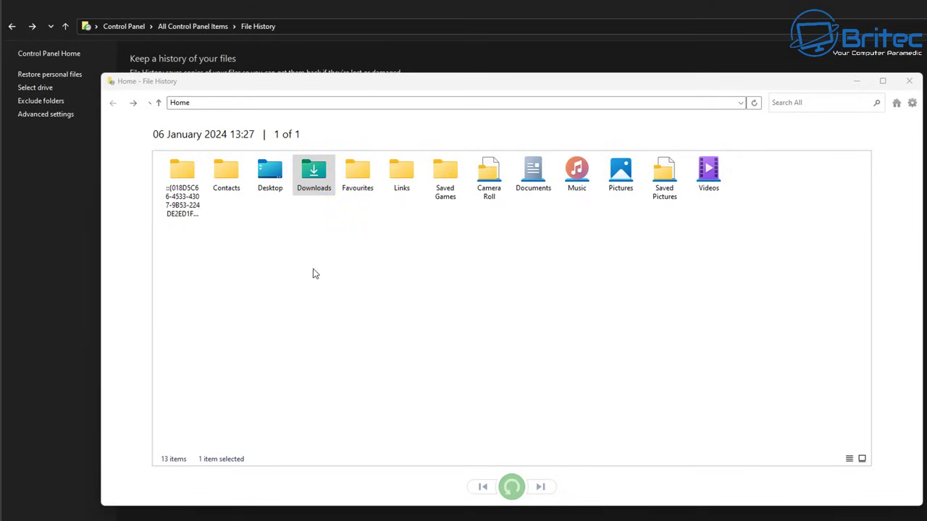
- Preview the backed-up Downloads folder, return to the home view, and decline to cancel the restore when exiting File History
right_click(308, 174)
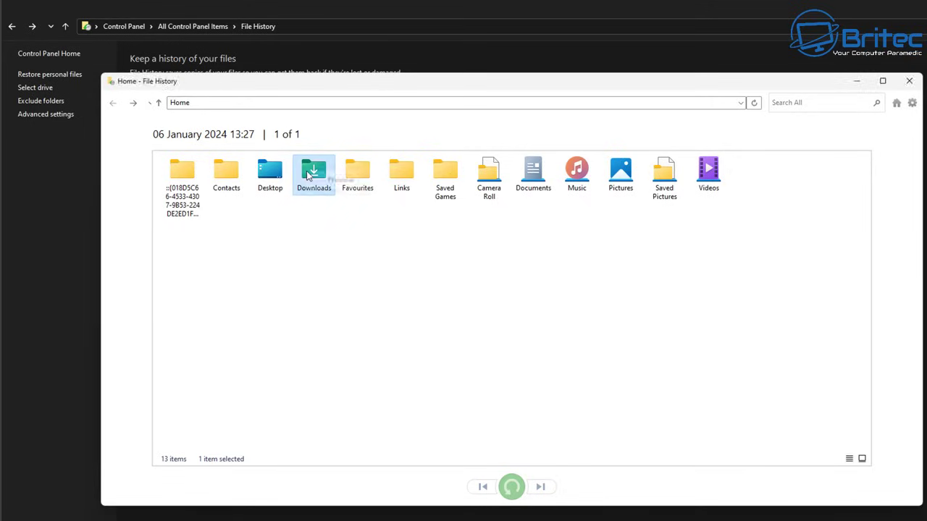
click(326, 179)
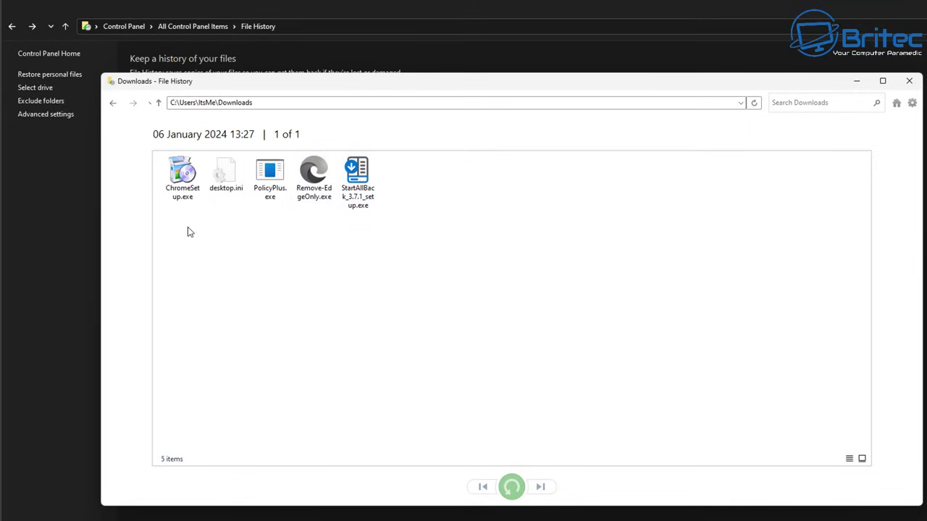
click(111, 104)
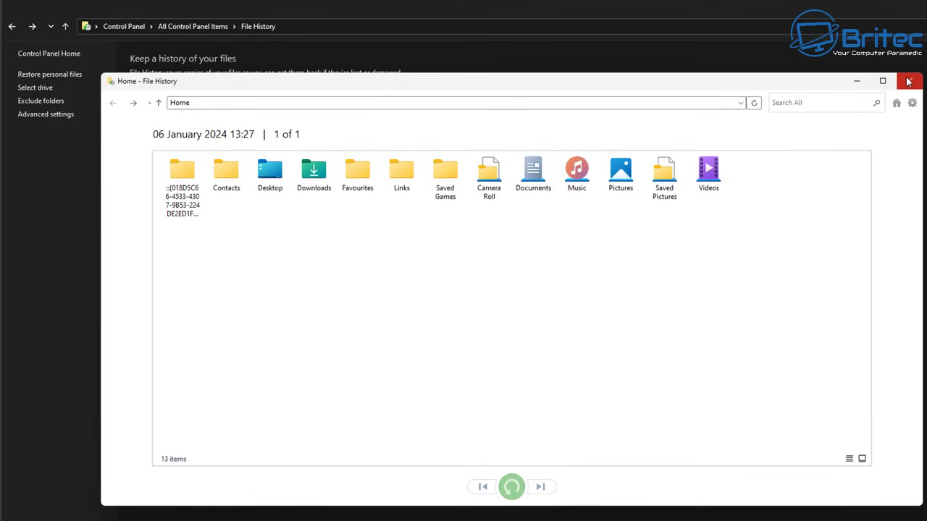
click(908, 81)
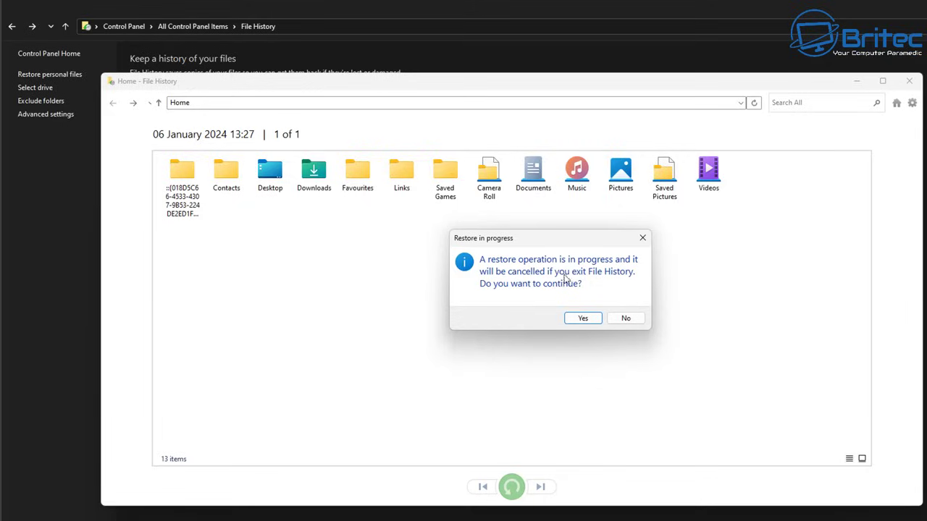
click(627, 318)
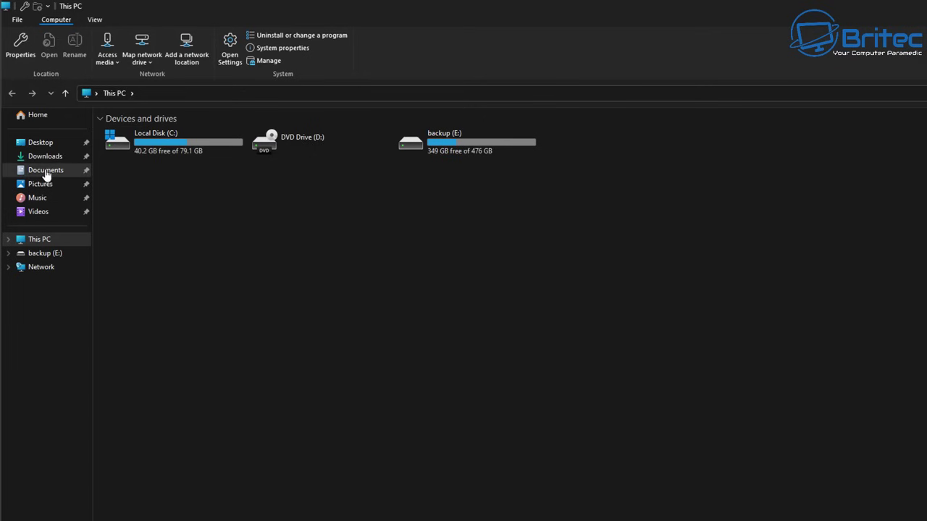
- Open the previous version of the Downloads folder from its properties in File Explorer, then close the properties
click(45, 158)
right_click(48, 161)
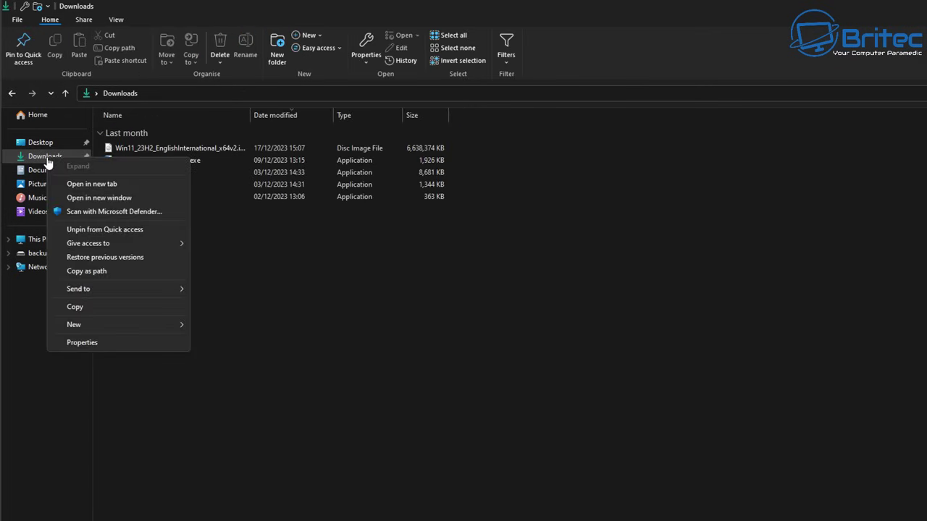
click(86, 339)
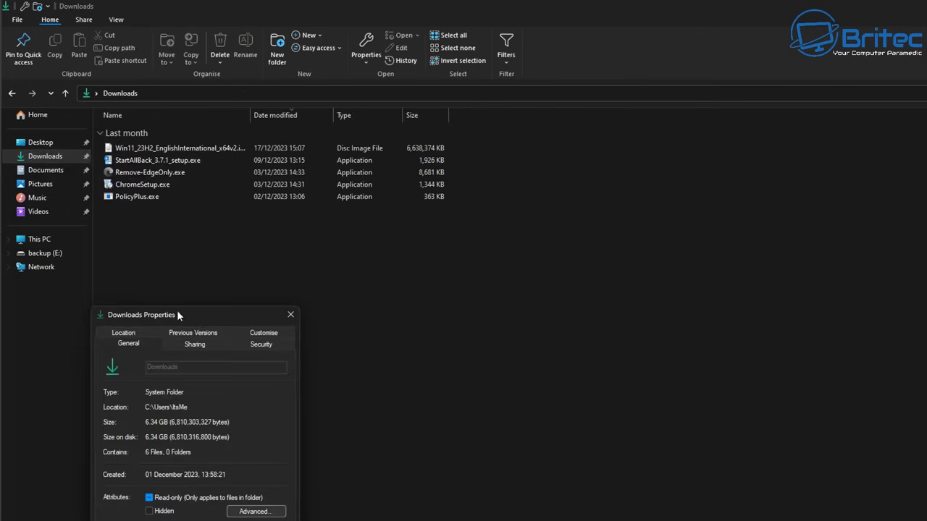
drag(178, 315, 203, 226)
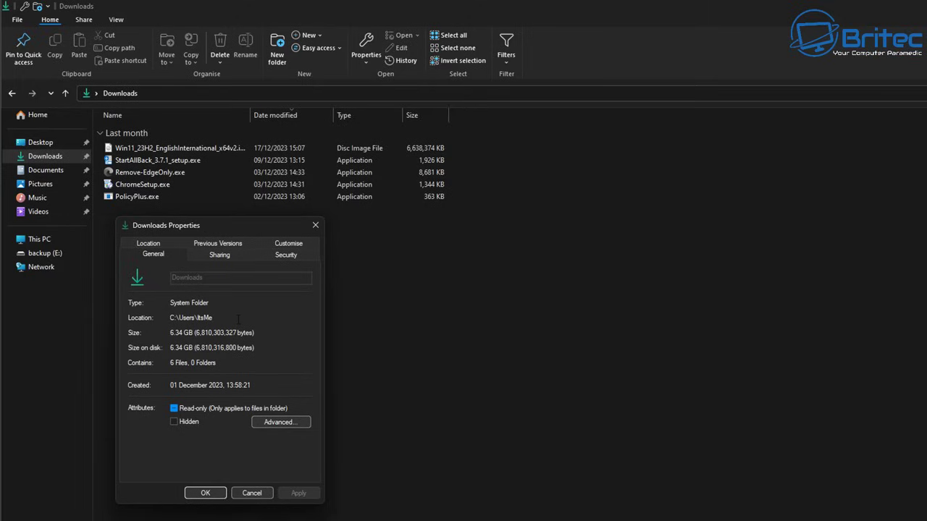
click(217, 244)
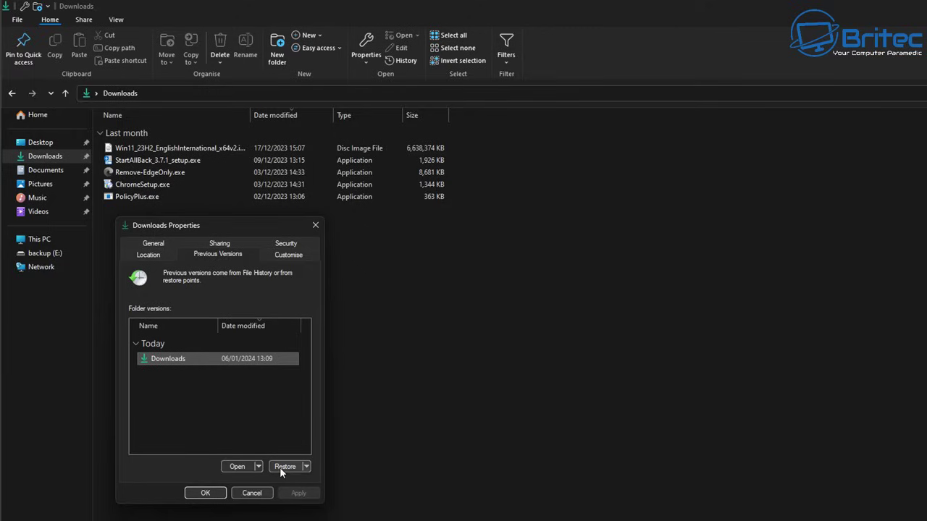
click(233, 467)
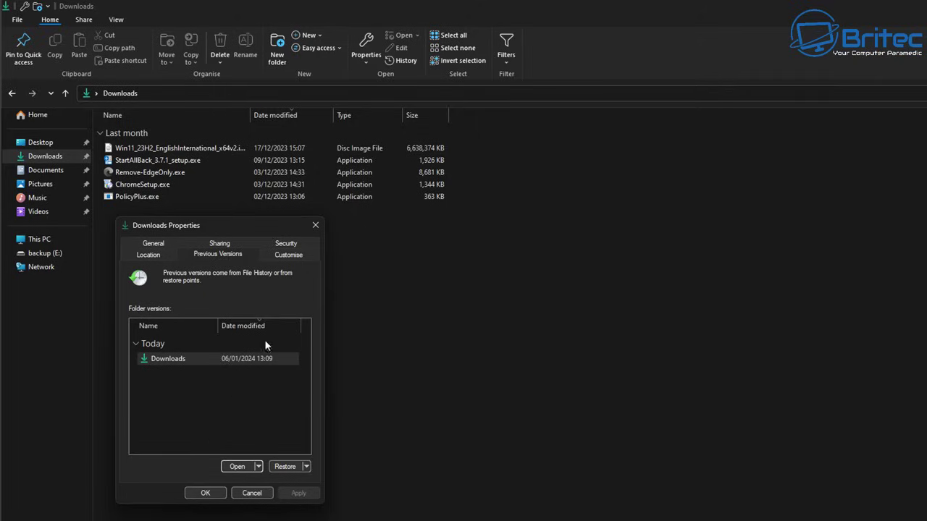
click(309, 228)
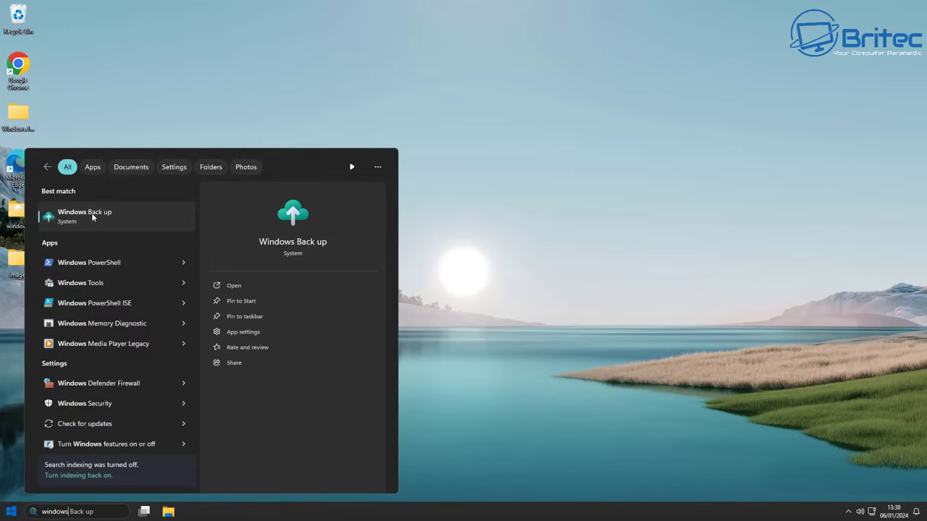
- Open Windows Back up, start backing up the PC to the cloud, and close it at the Microsoft account sign-in
click(92, 217)
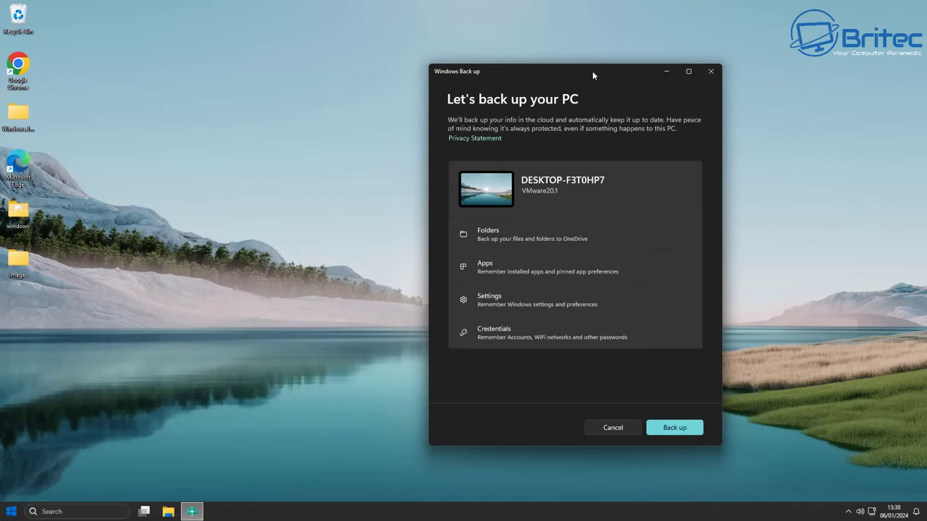
drag(592, 70, 463, 69)
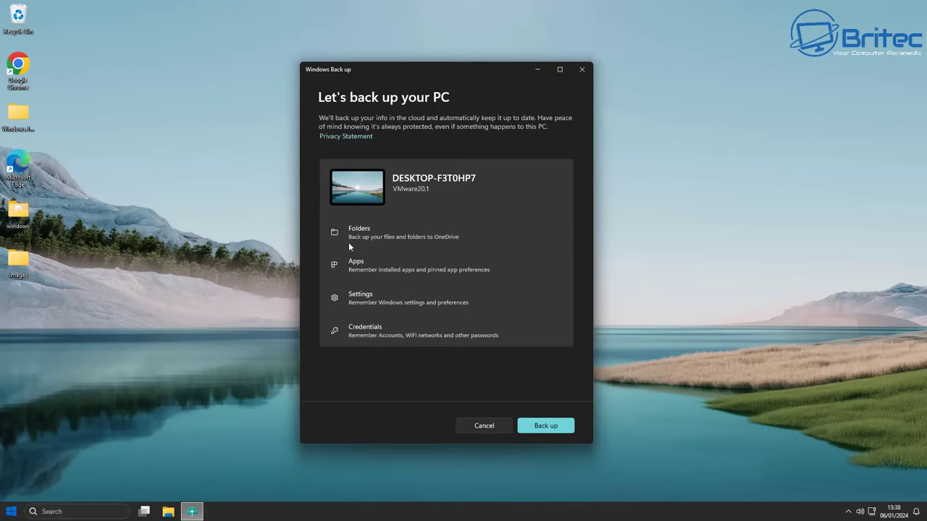
click(557, 425)
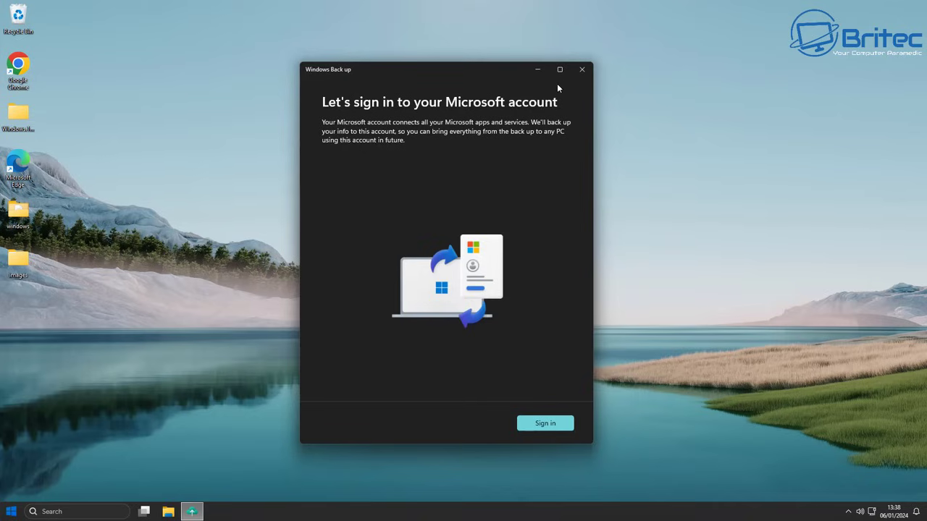
click(584, 70)
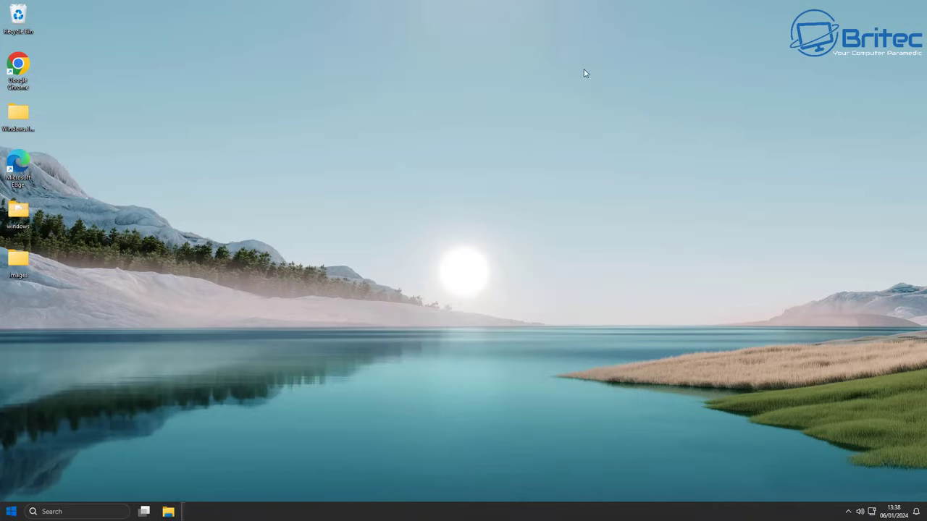